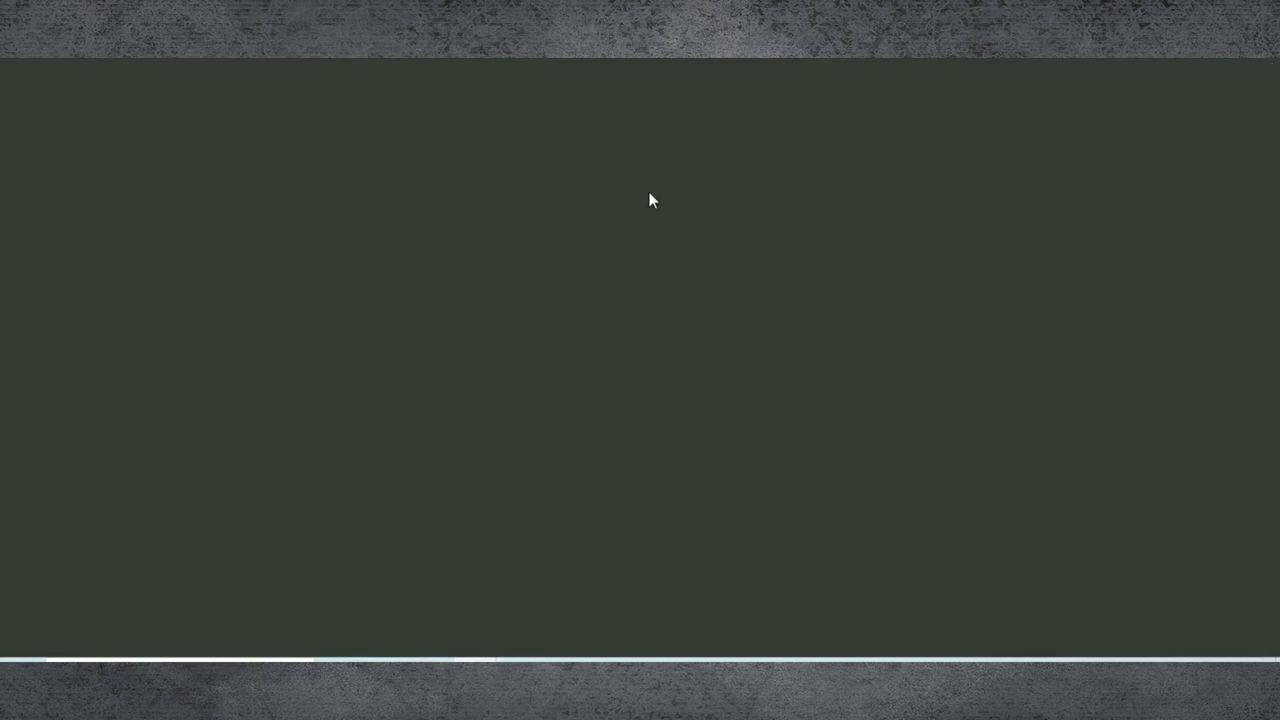
# Fill the blank page's background with the darker green from the default solid colors.
pyautogui.moveTo(966, 640); pyautogui.dragTo(934, 637)
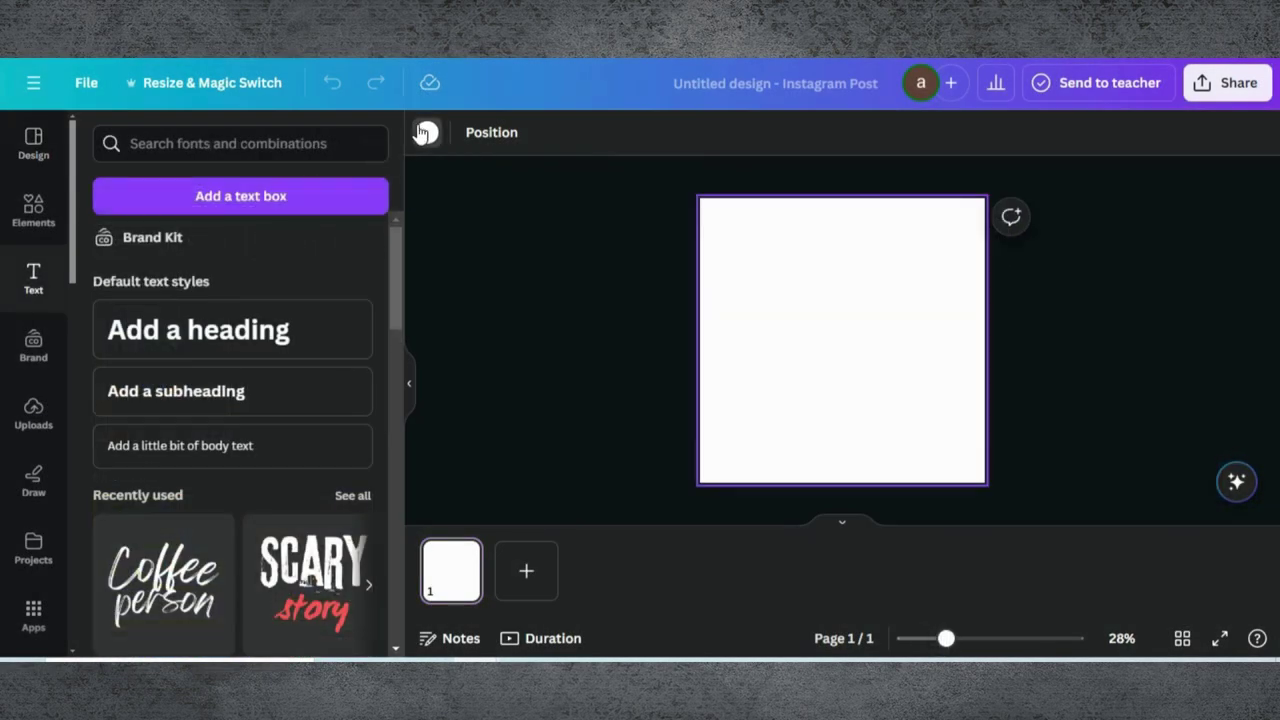
pyautogui.click(426, 132)
pyautogui.scroll(-2, 240, 533)
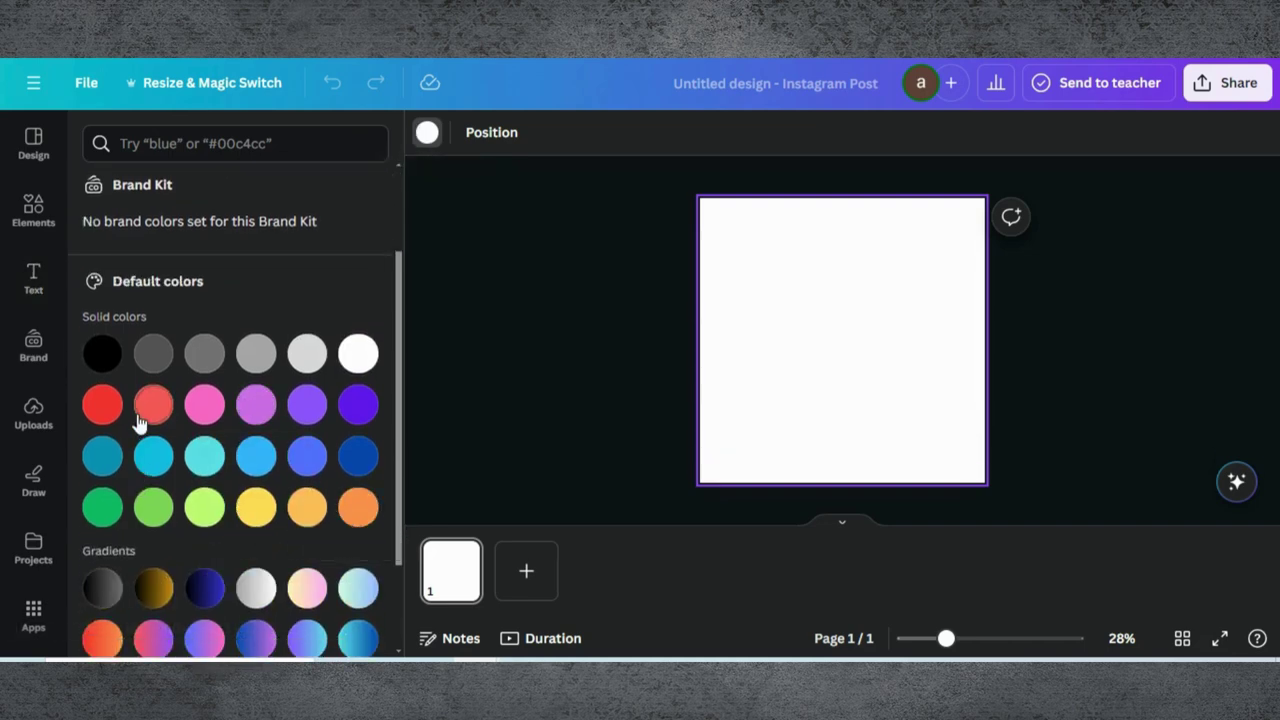
pyautogui.click(153, 507)
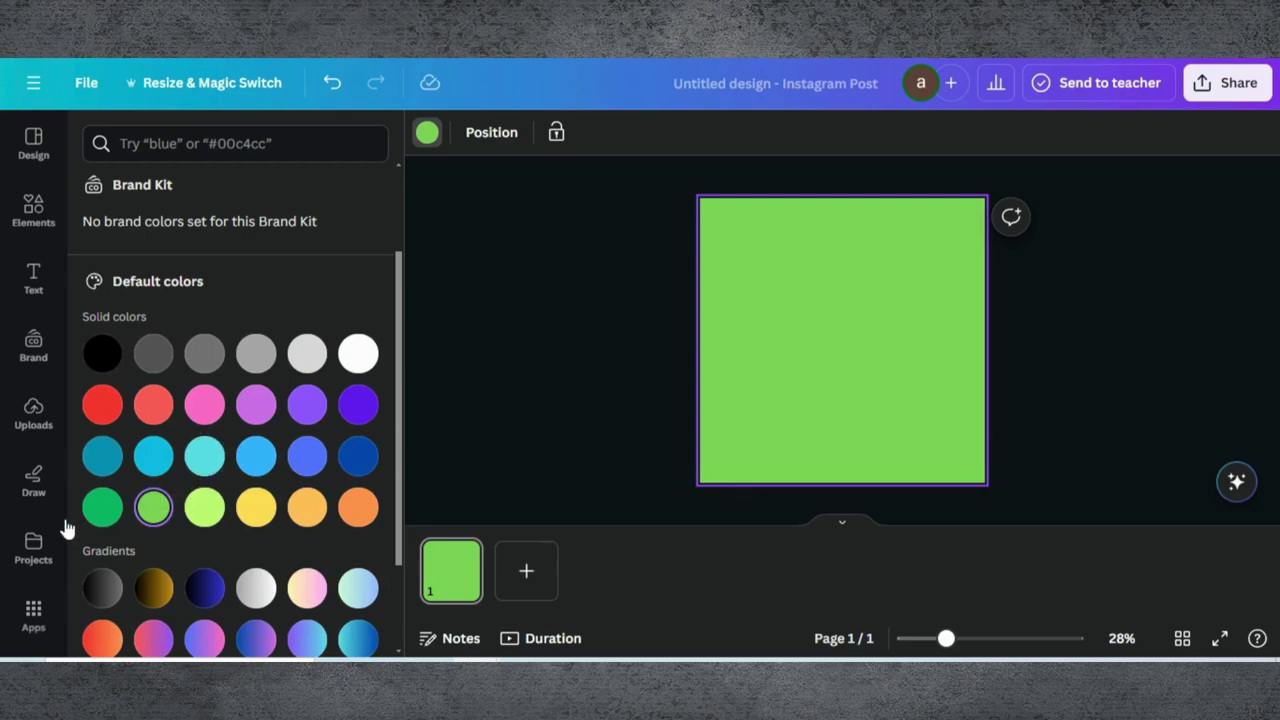
pyautogui.click(102, 507)
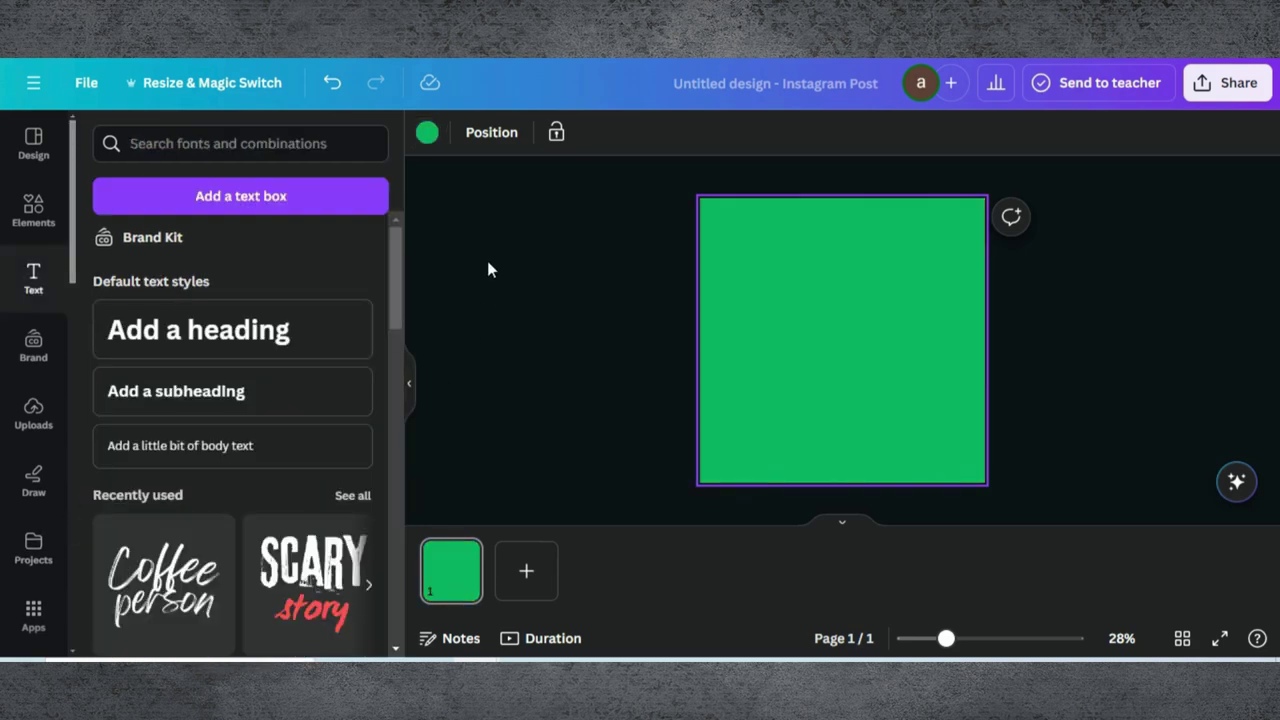
# Add a heading reading "Delicious" and move it slightly above the middle of the page.
pyautogui.click(172, 333)
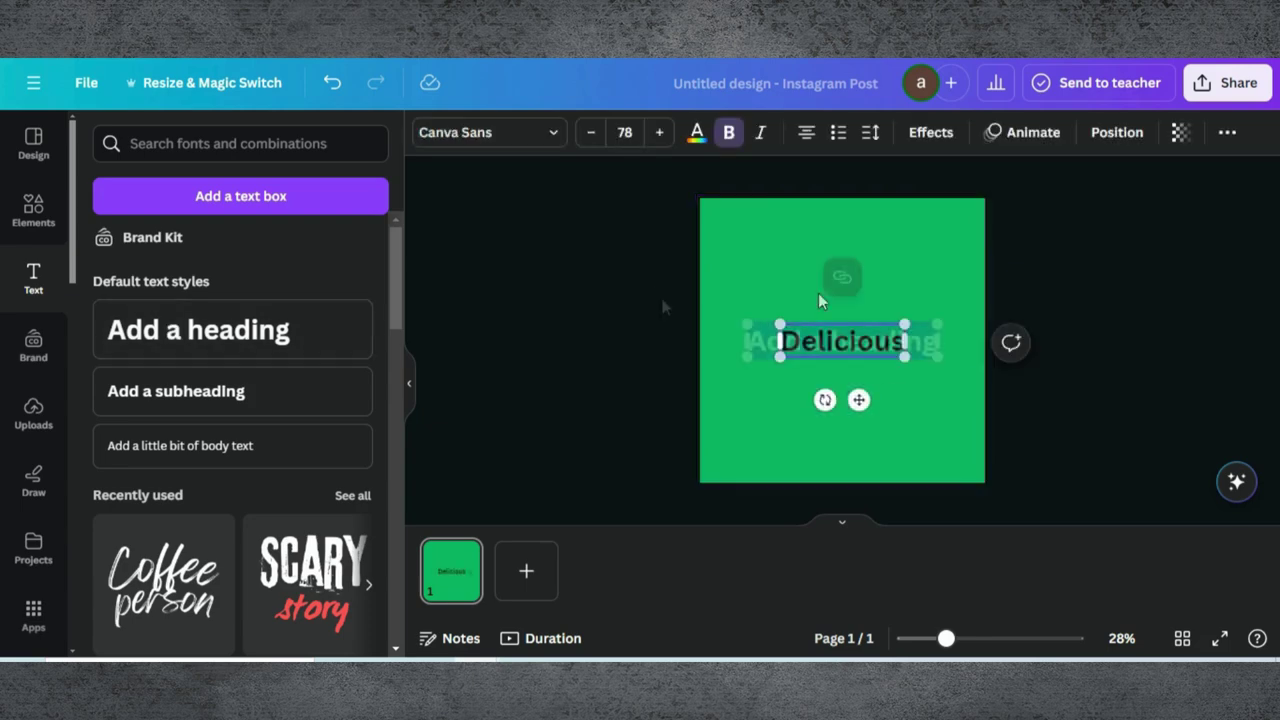
pyautogui.moveTo(859, 400); pyautogui.dragTo(857, 356)
pyautogui.click(671, 321)
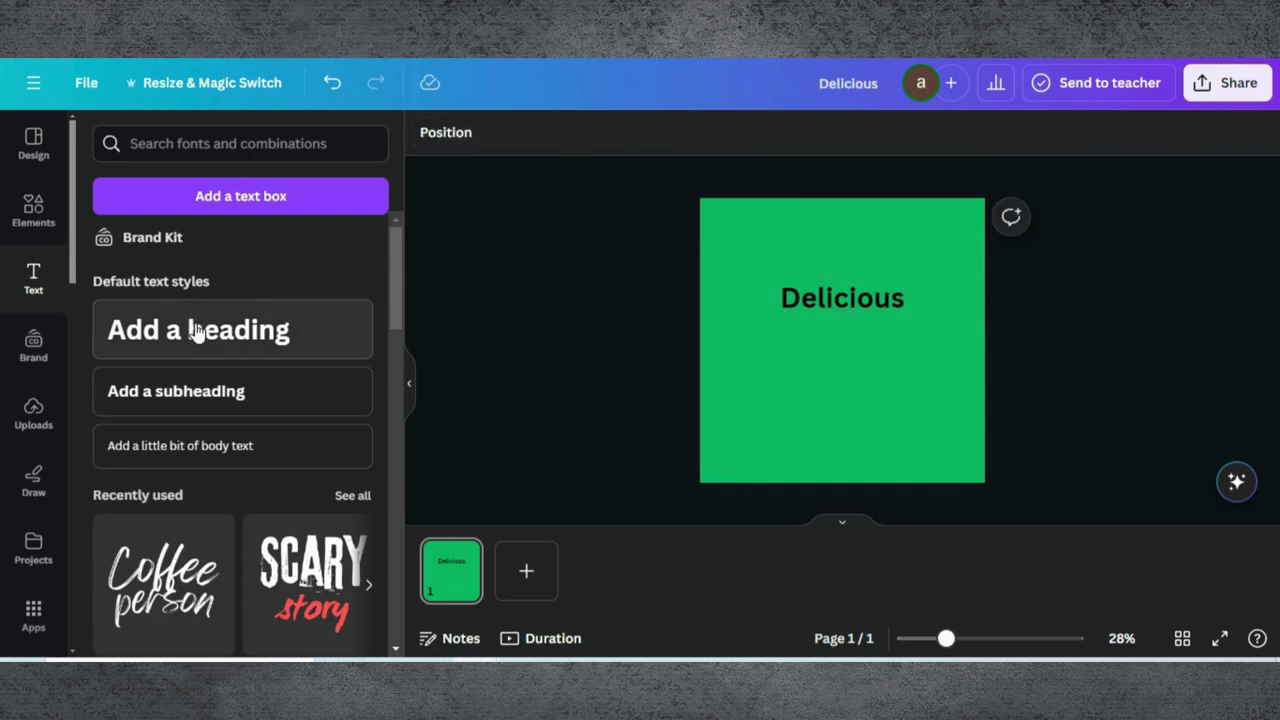
# Add a second heading reading "Tasty" directly below "Delicious".
pyautogui.click(197, 333)
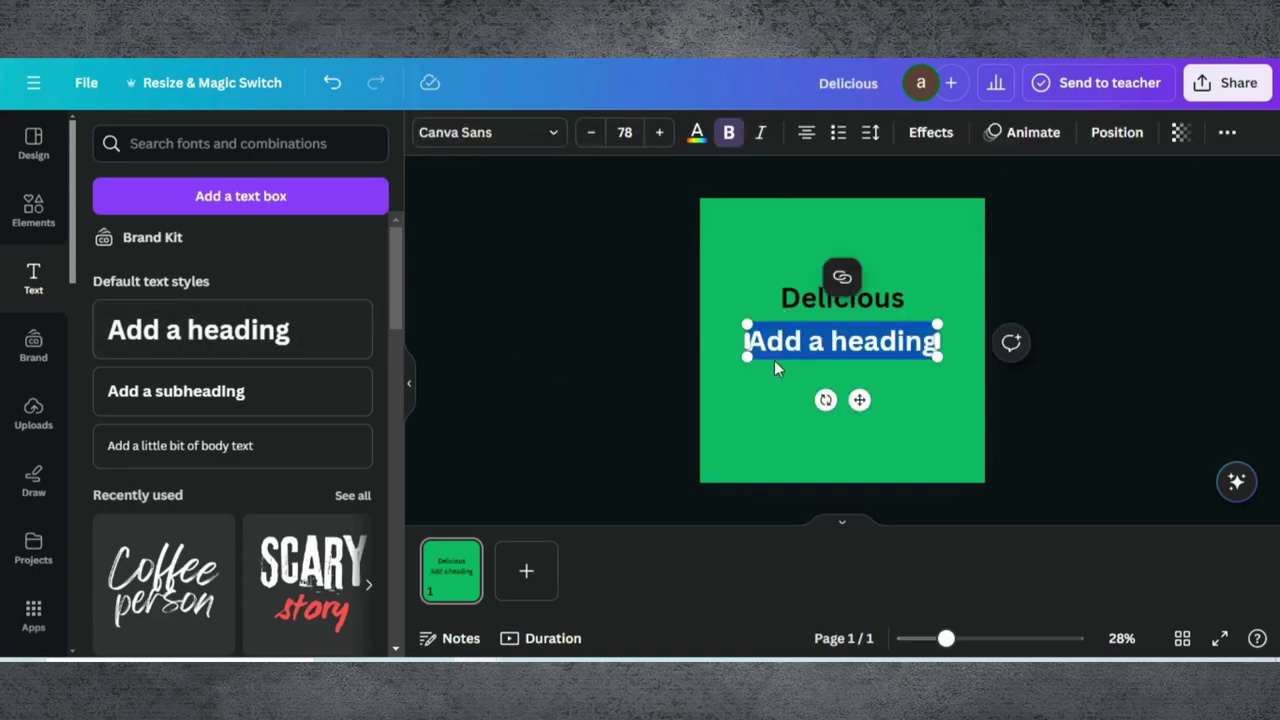
pyautogui.write('Tasty')
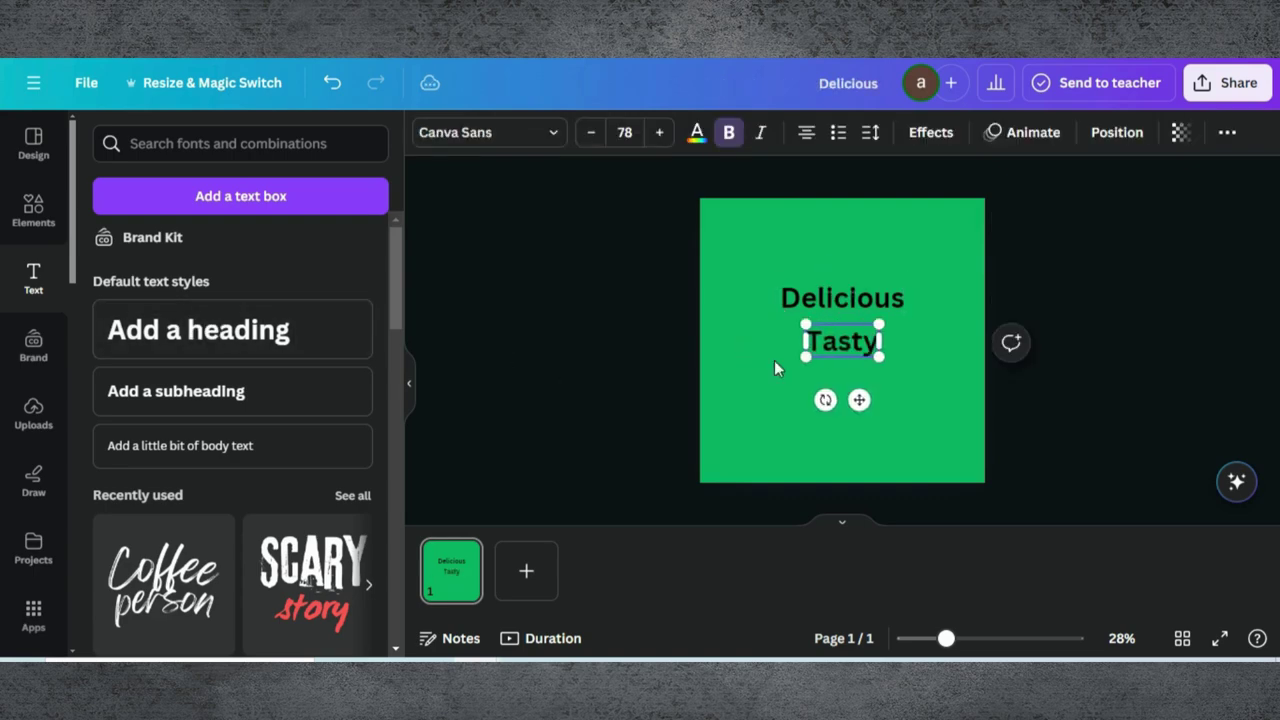
pyautogui.click(1023, 422)
# Search for "balab" among the fonts and set the "Delicious" heading in Balabeloo.
pyautogui.click(842, 298)
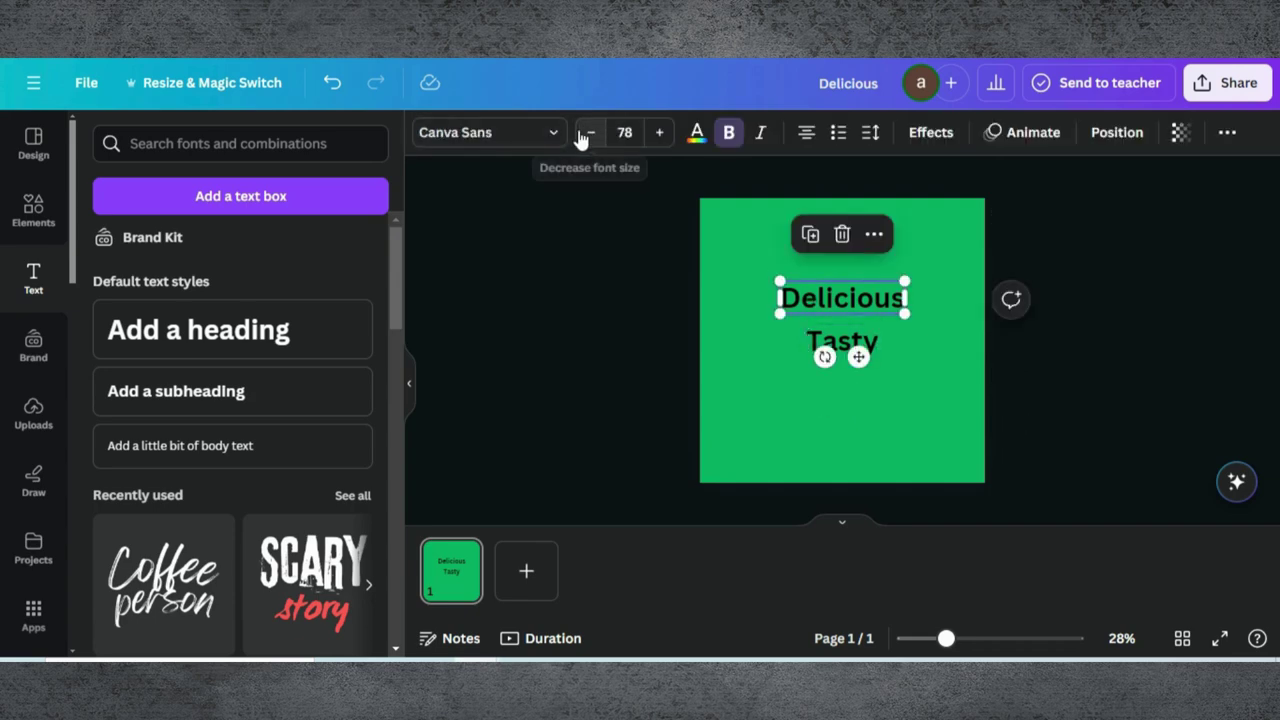
pyautogui.click(558, 134)
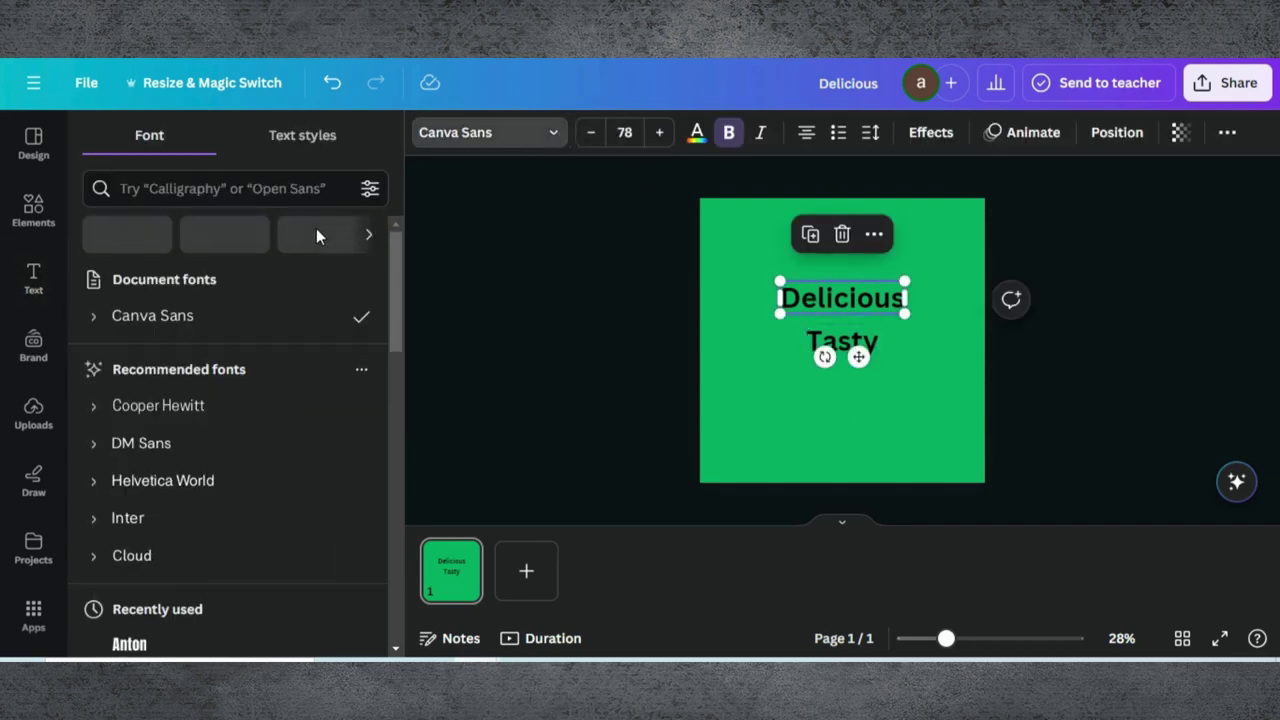
pyautogui.click(200, 188)
pyautogui.hotkey('ctrl', 'z')
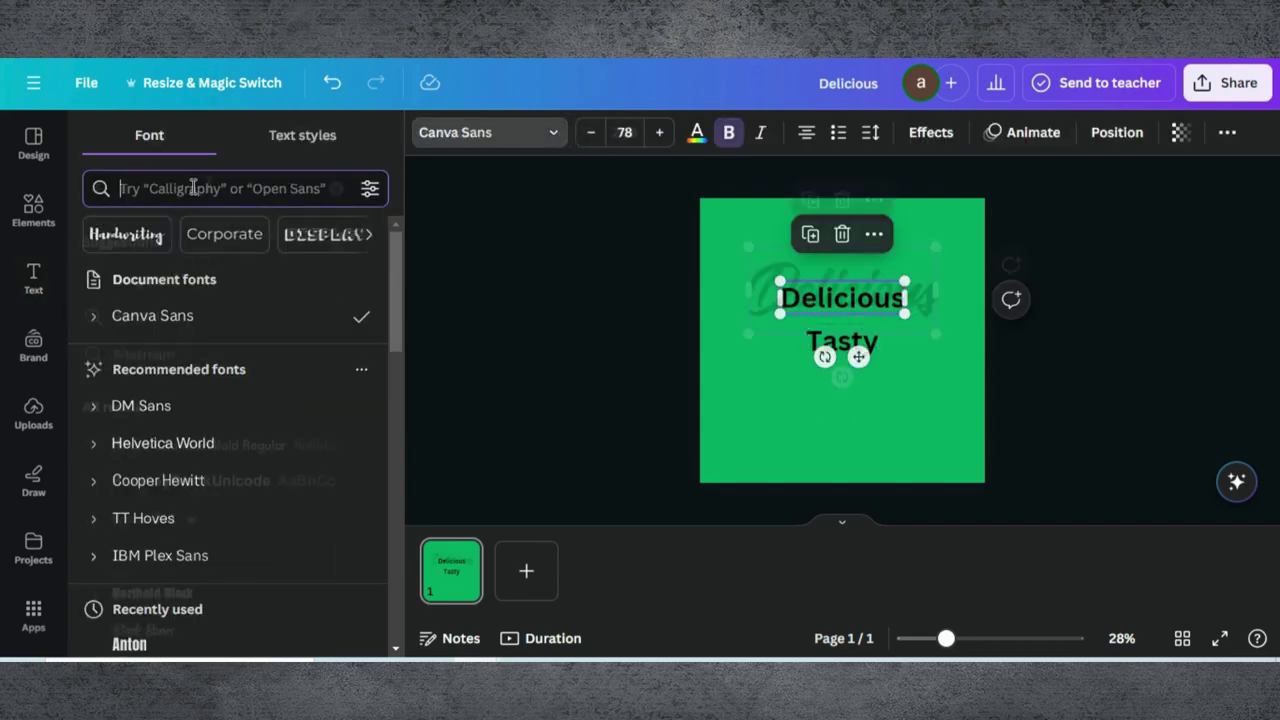
pyautogui.write('b')
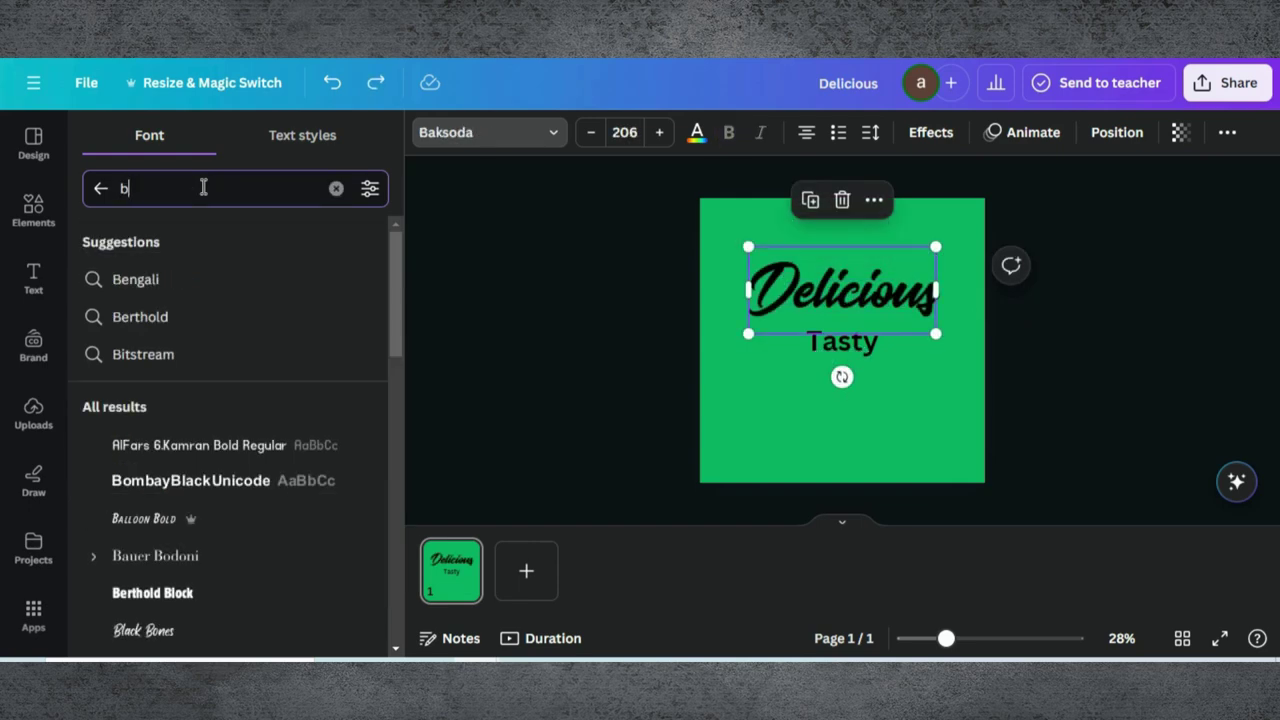
pyautogui.write('alab')
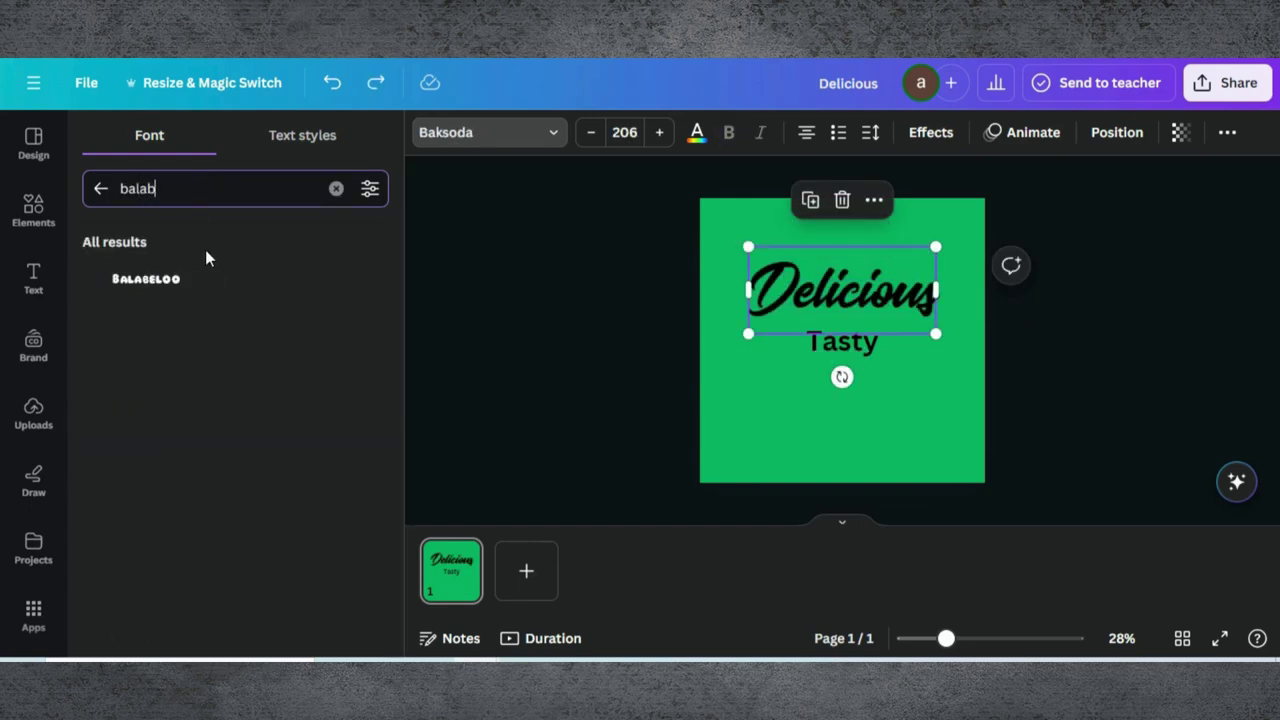
pyautogui.click(170, 280)
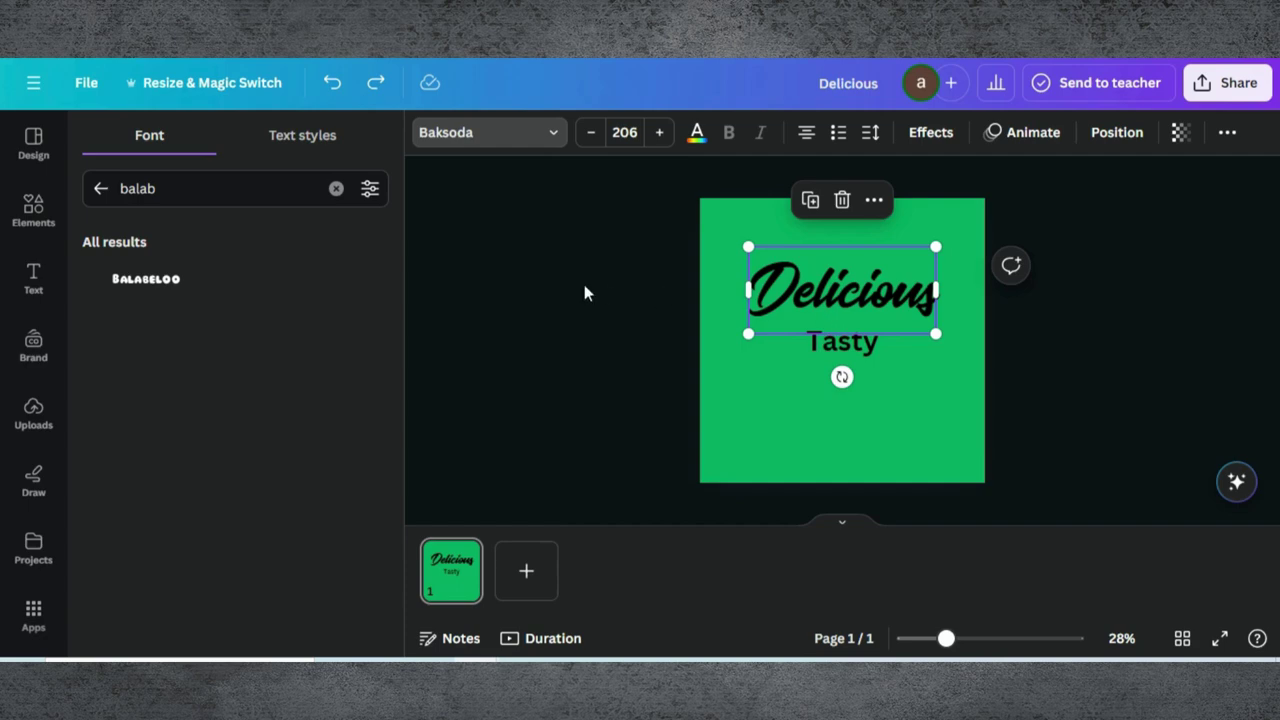
pyautogui.click(229, 280)
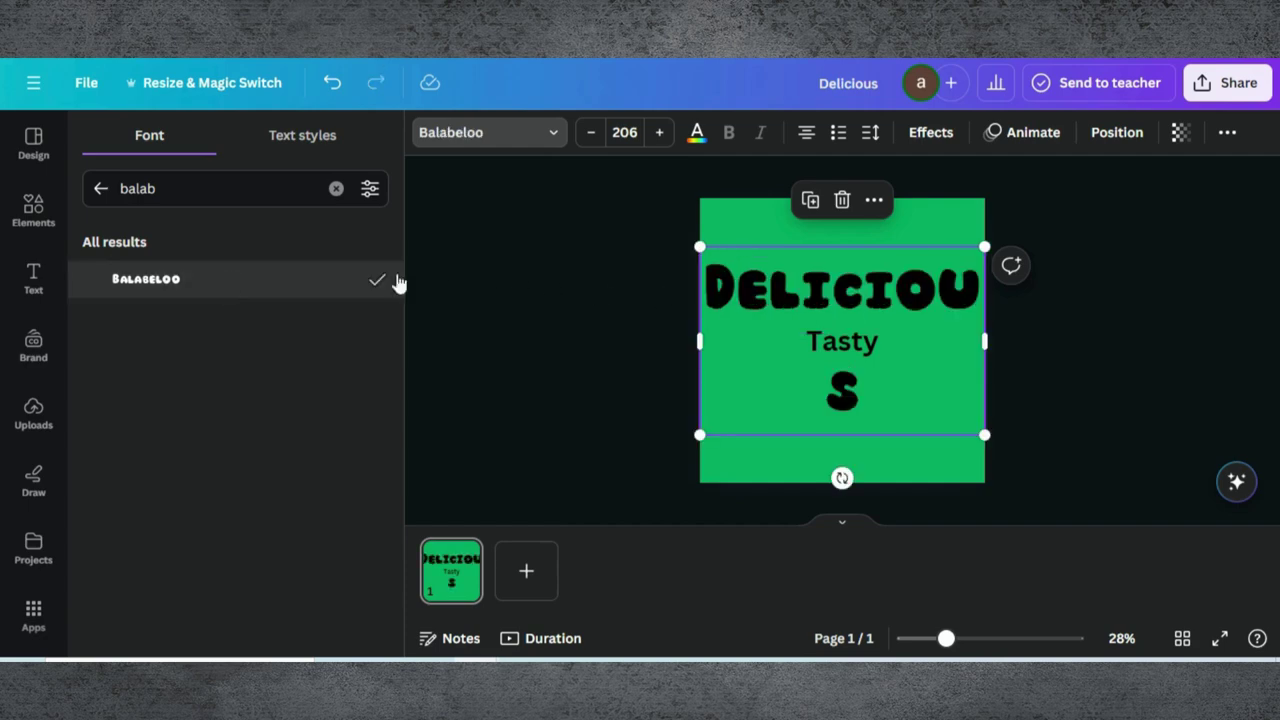
# Shrink the "Delicious" heading to font size 124, widen its box to fit one line, and place it just above "Tasty".
pyautogui.moveTo(982, 432); pyautogui.dragTo(873, 358)
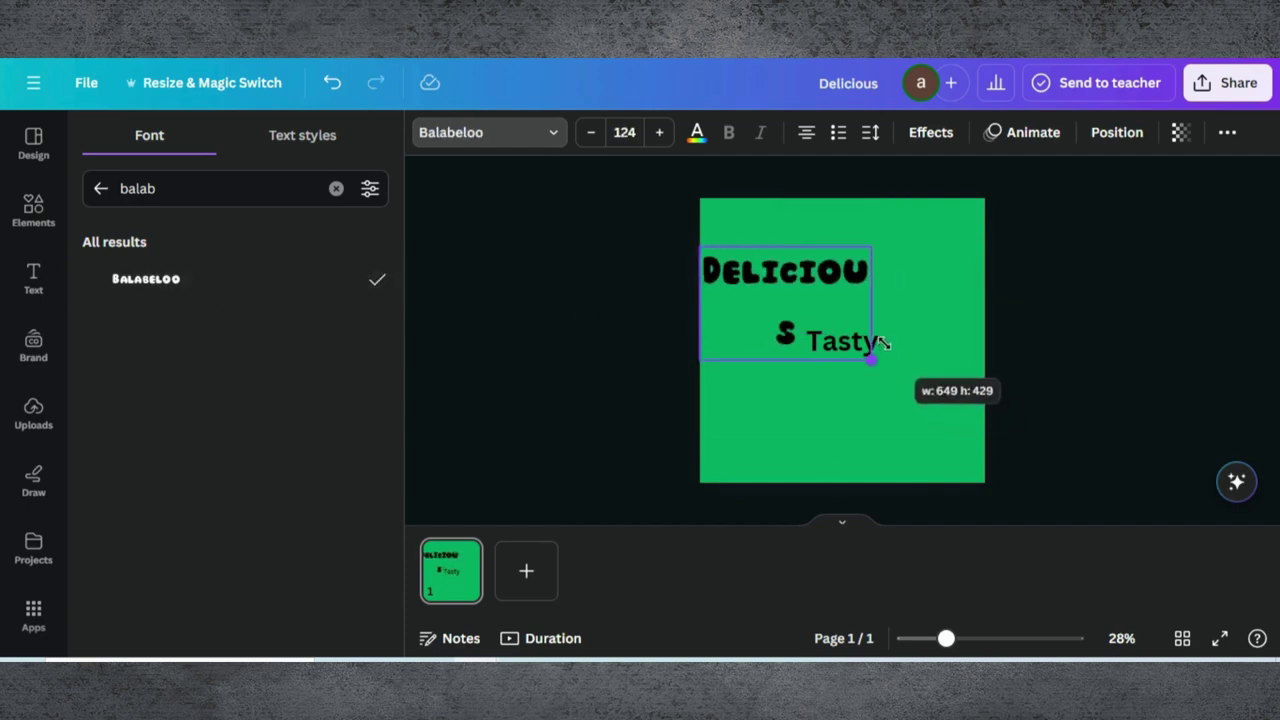
pyautogui.moveTo(906, 297); pyautogui.dragTo(973, 293)
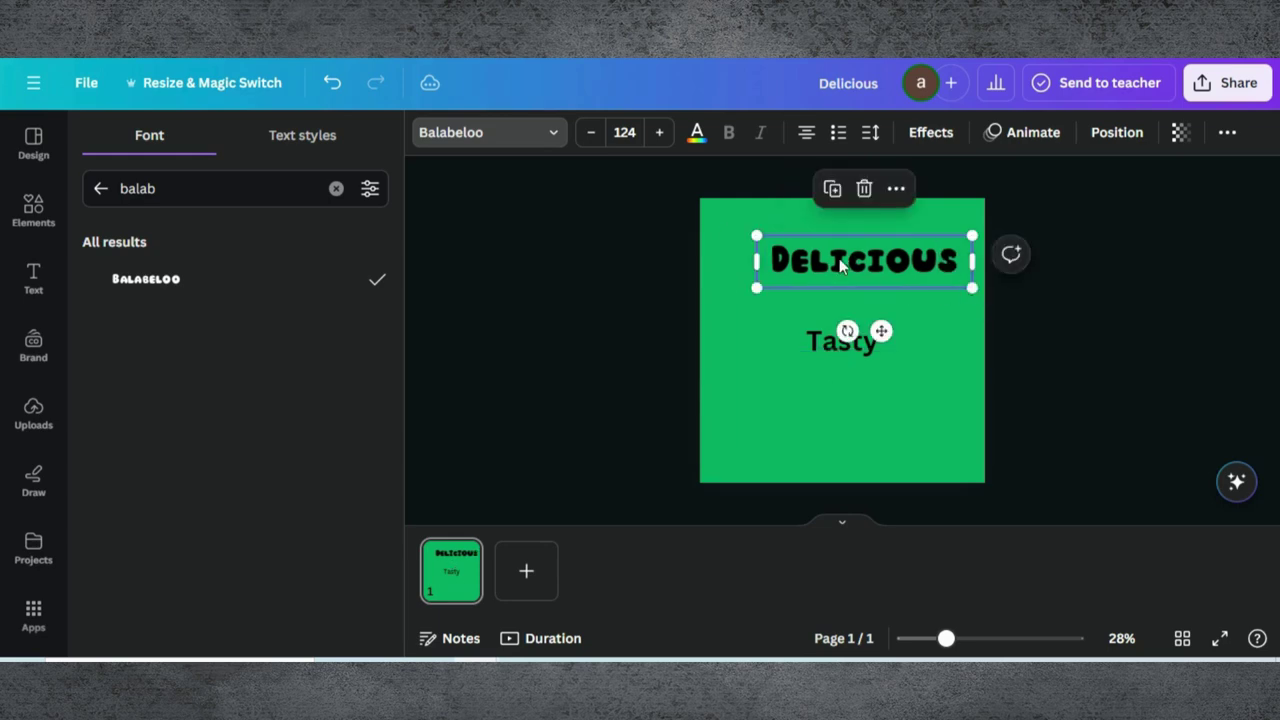
pyautogui.moveTo(840, 263); pyautogui.dragTo(824, 298)
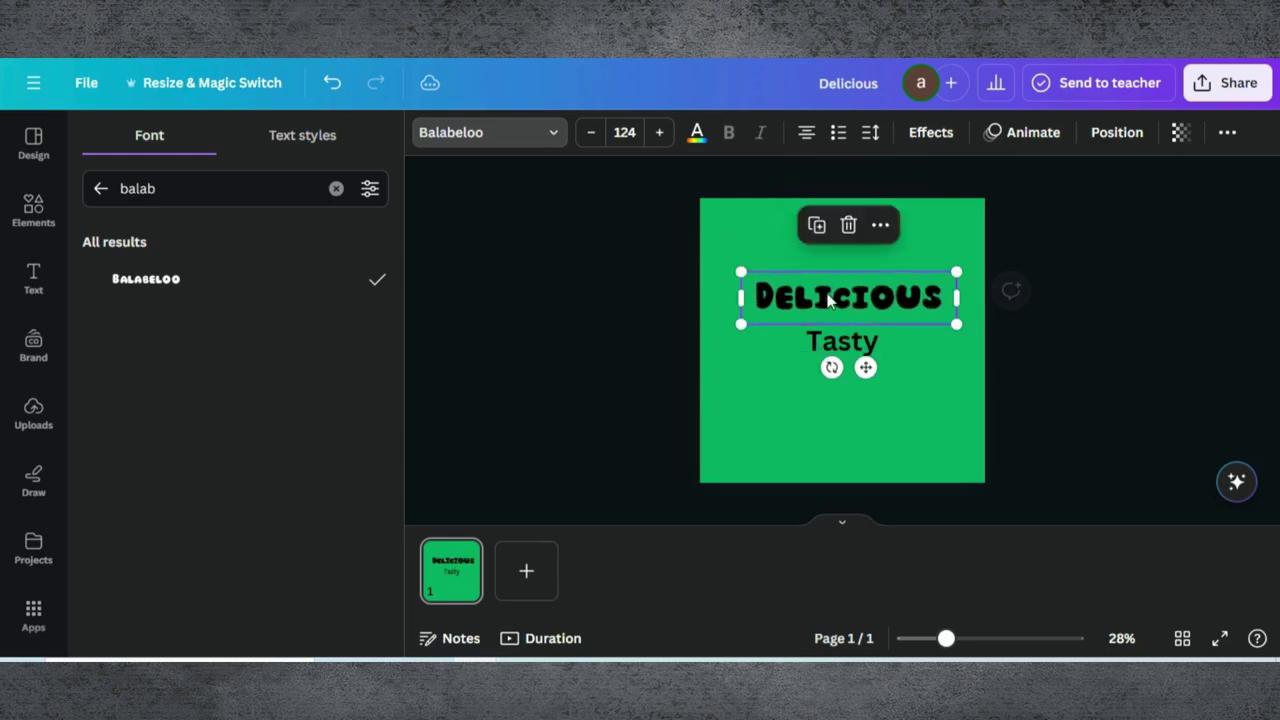
# Color the "Delicious" heading coral red (#ff5757).
pyautogui.click(696, 134)
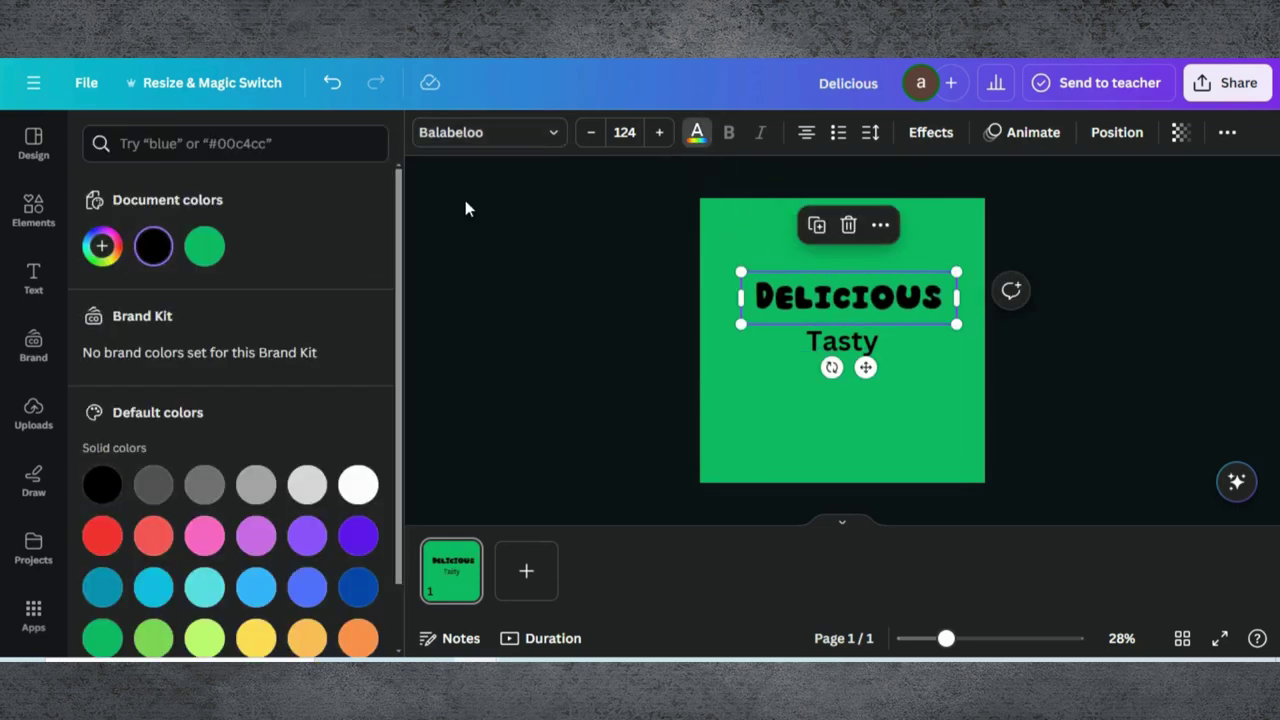
pyautogui.click(104, 536)
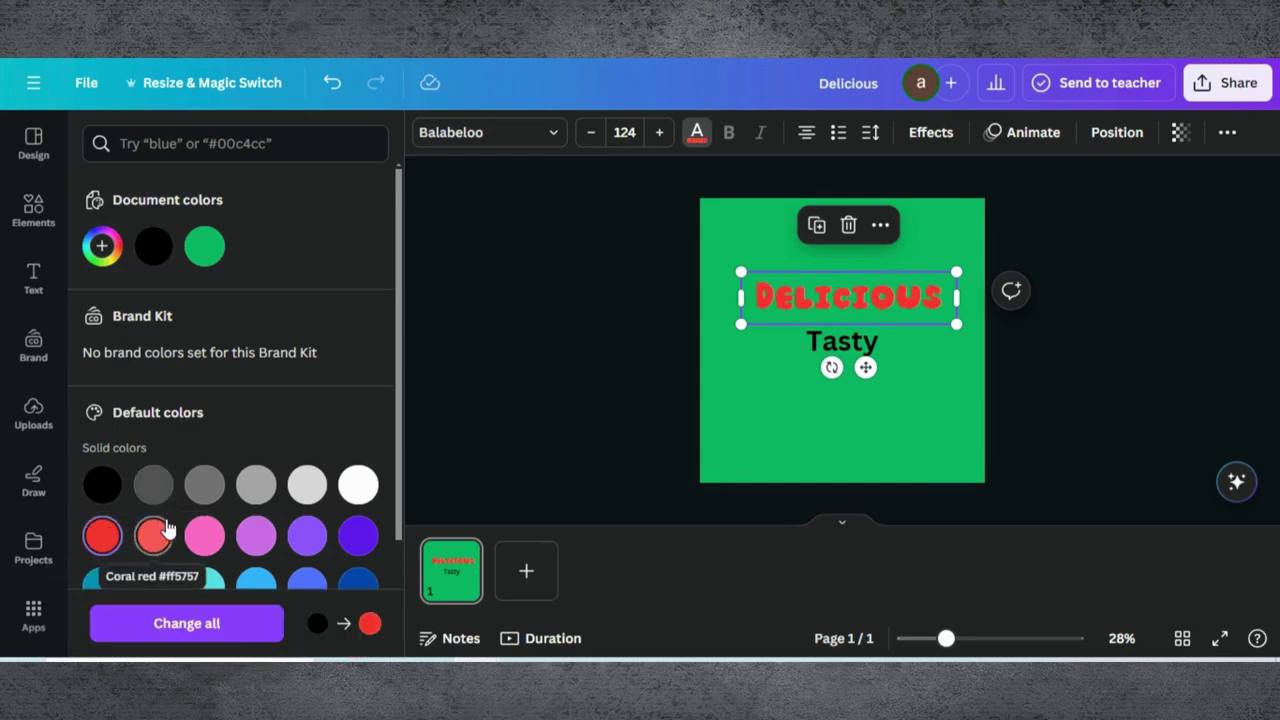
pyautogui.click(155, 538)
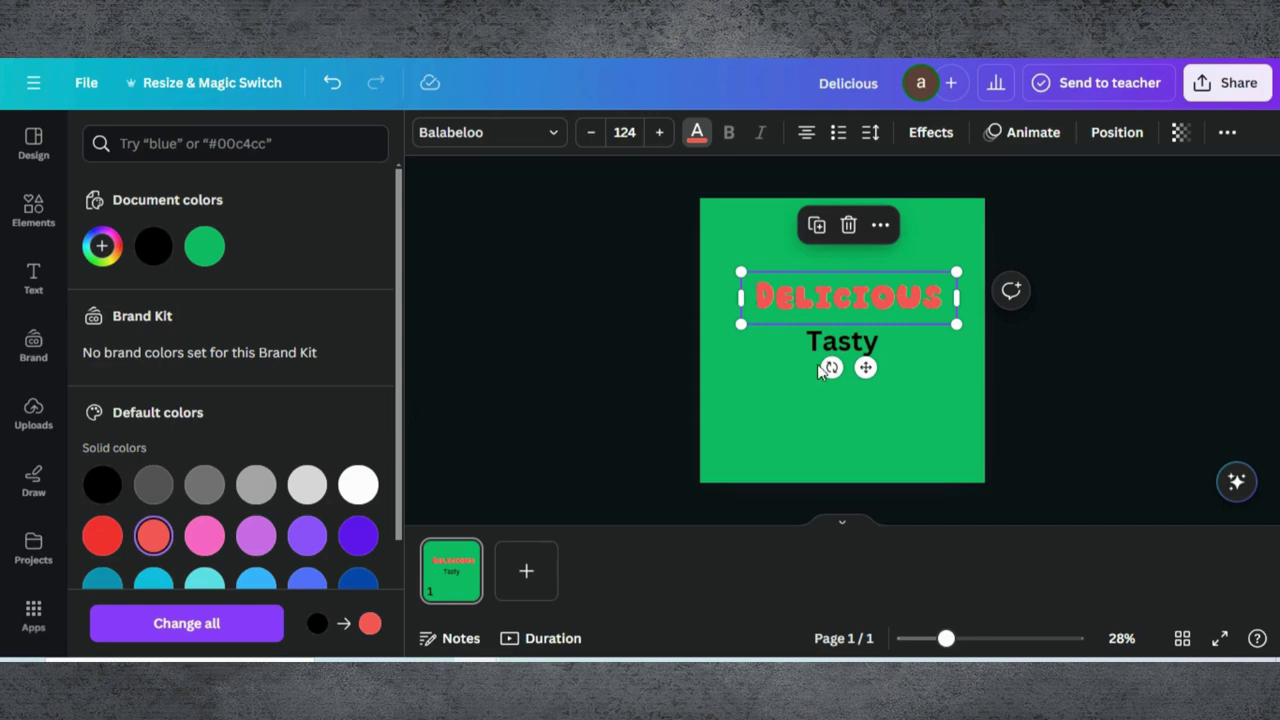
# Apply the Outline effect to "Delicious" with the custom off-white outline color #F6EDED.
pyautogui.click(932, 132)
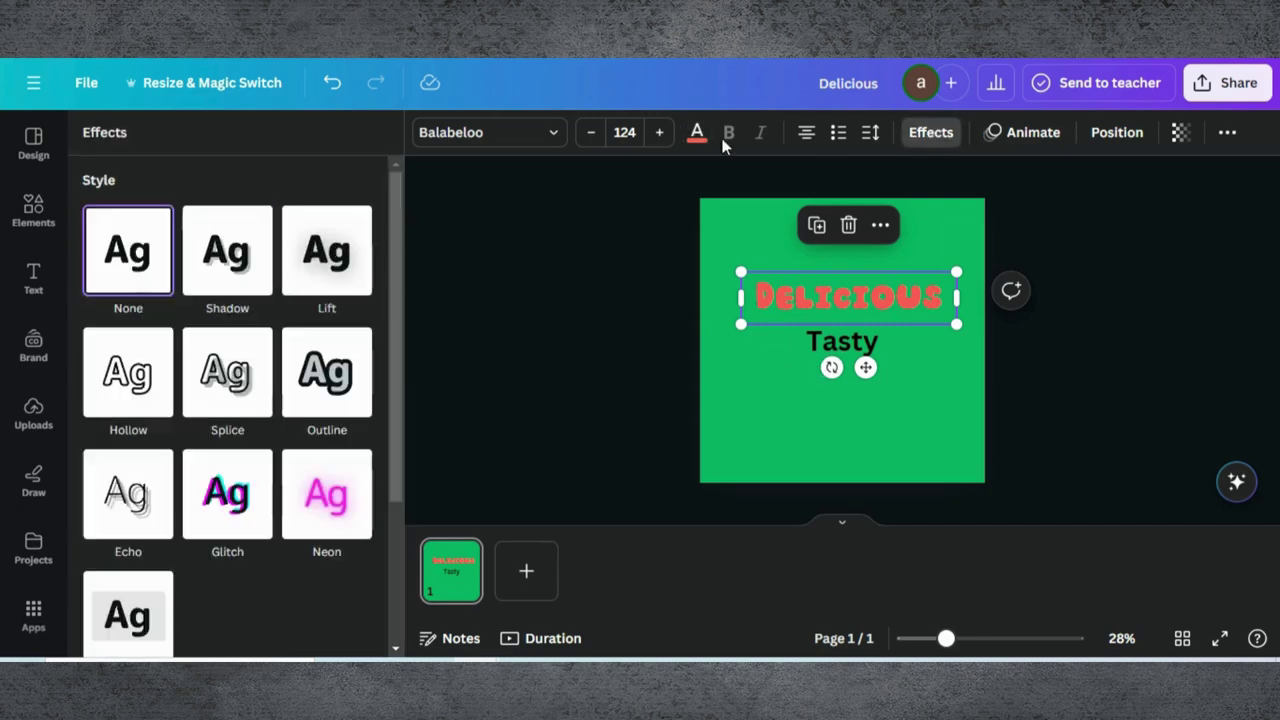
pyautogui.click(308, 350)
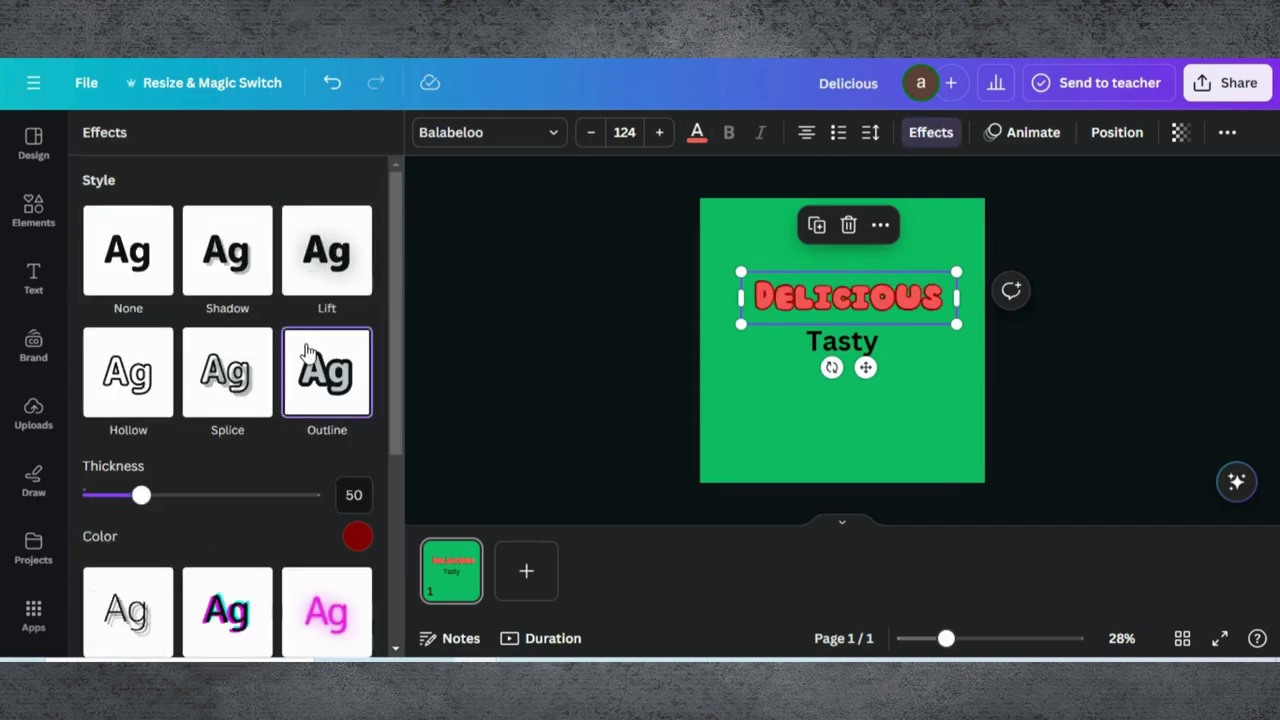
pyautogui.click(357, 537)
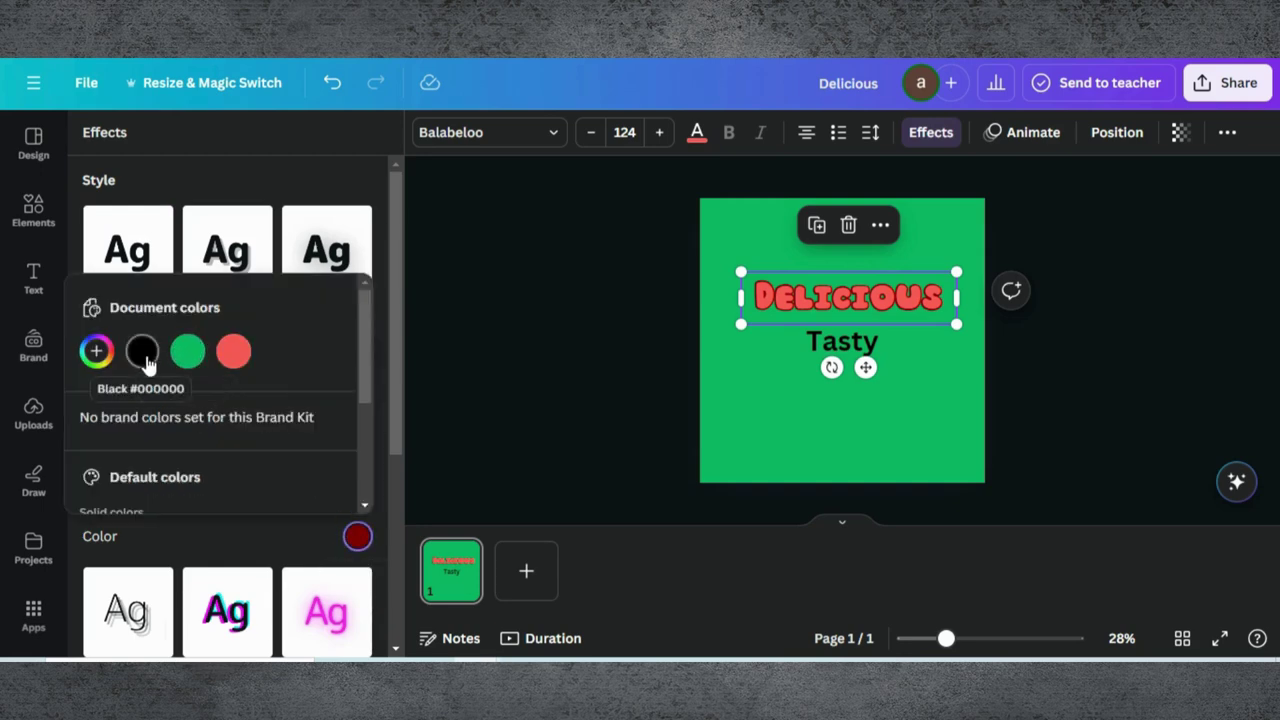
pyautogui.click(96, 351)
pyautogui.click(106, 403)
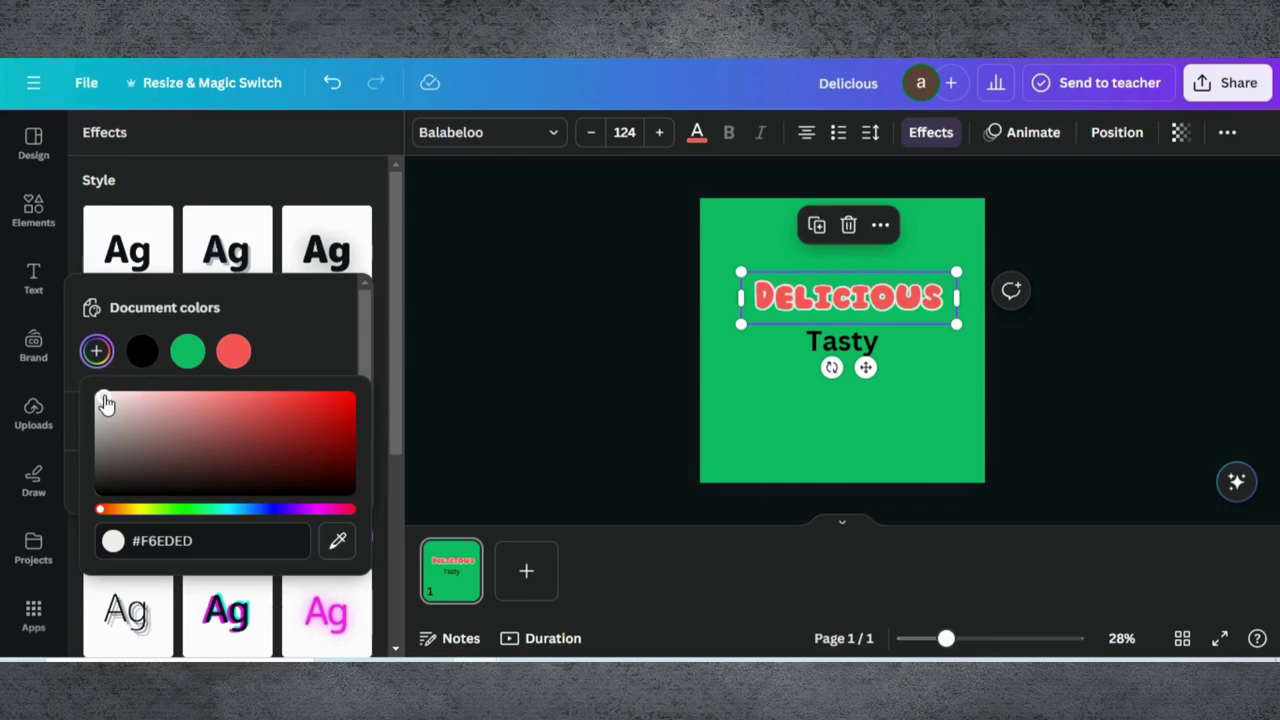
pyautogui.press('Escape')
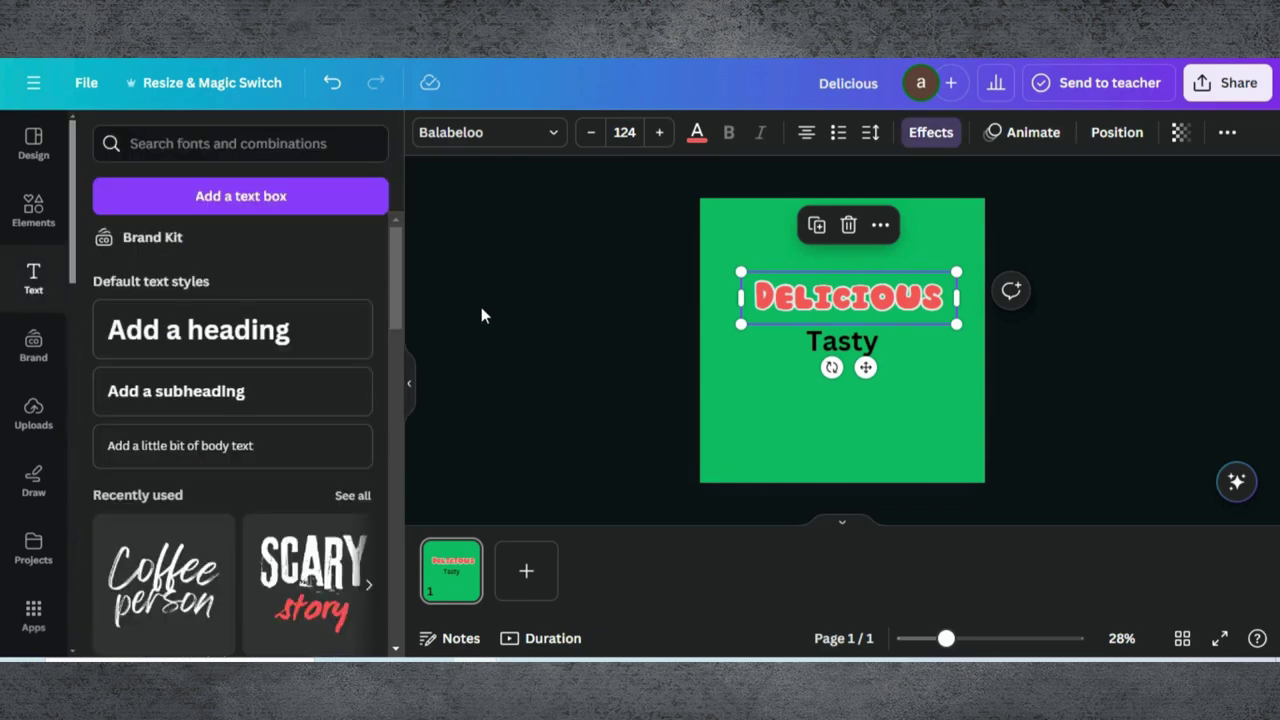
# Copy the style of the "Delicious" heading onto the "Tasty" heading.
pyautogui.click(1230, 140)
pyautogui.click(1181, 192)
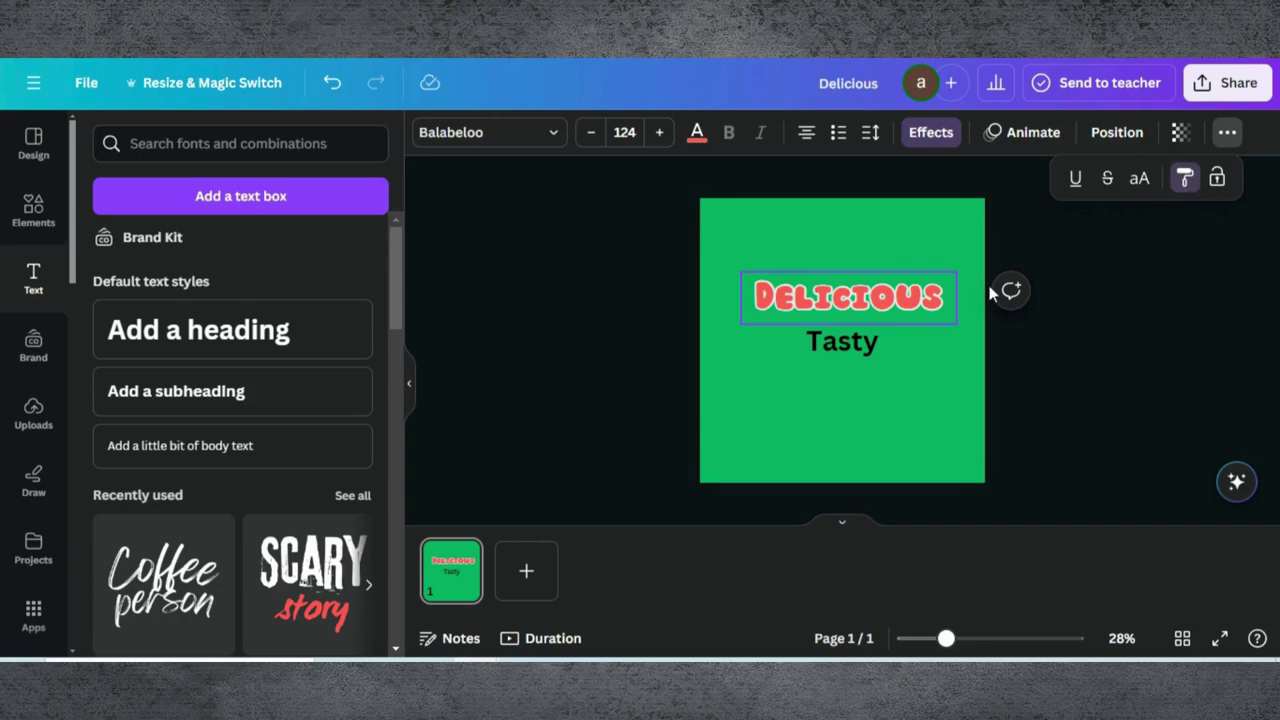
pyautogui.click(845, 345)
# Group the "Delicious" and "Tasty" headings and align the group to the middle of the page.
pyautogui.moveTo(691, 305); pyautogui.dragTo(876, 371)
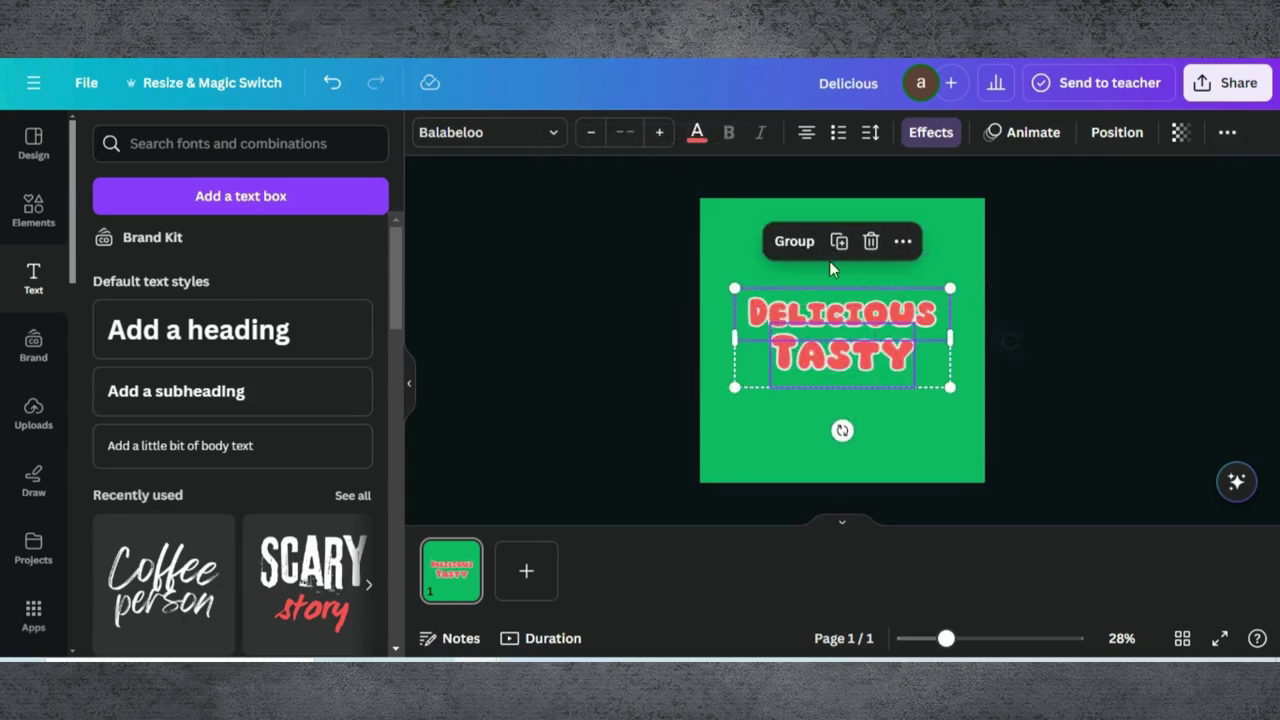
pyautogui.click(798, 241)
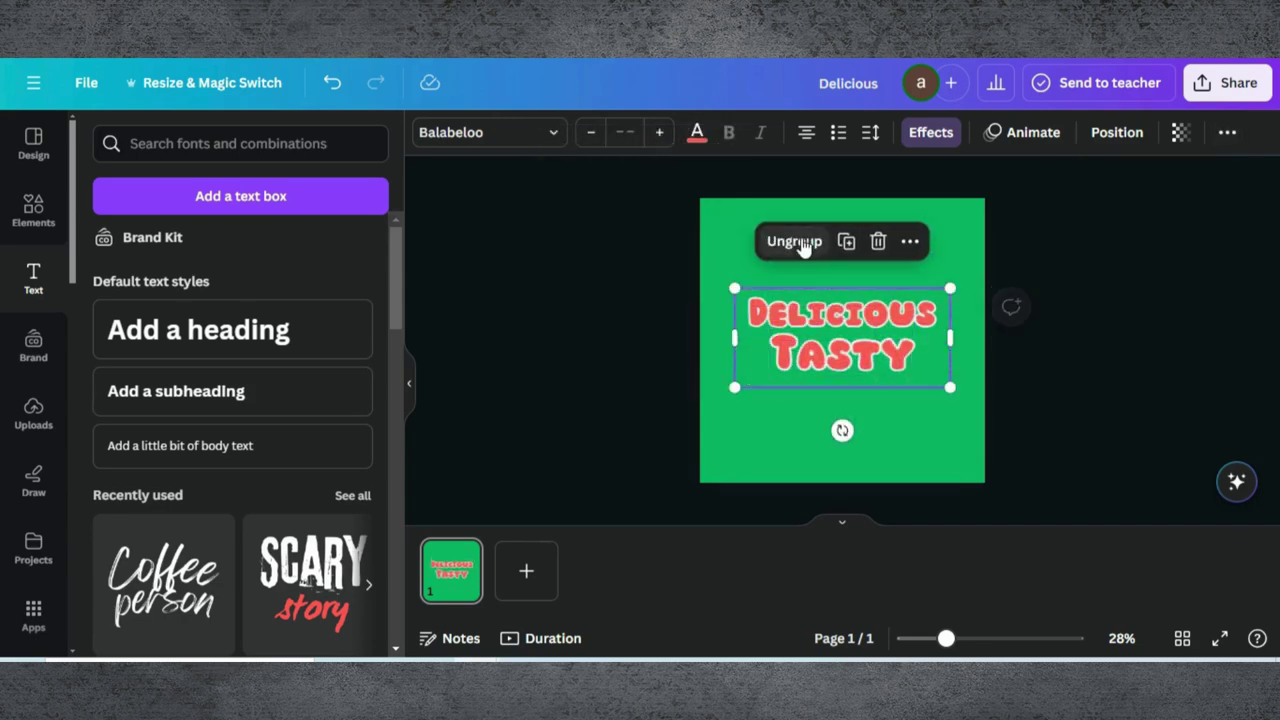
pyautogui.click(1128, 138)
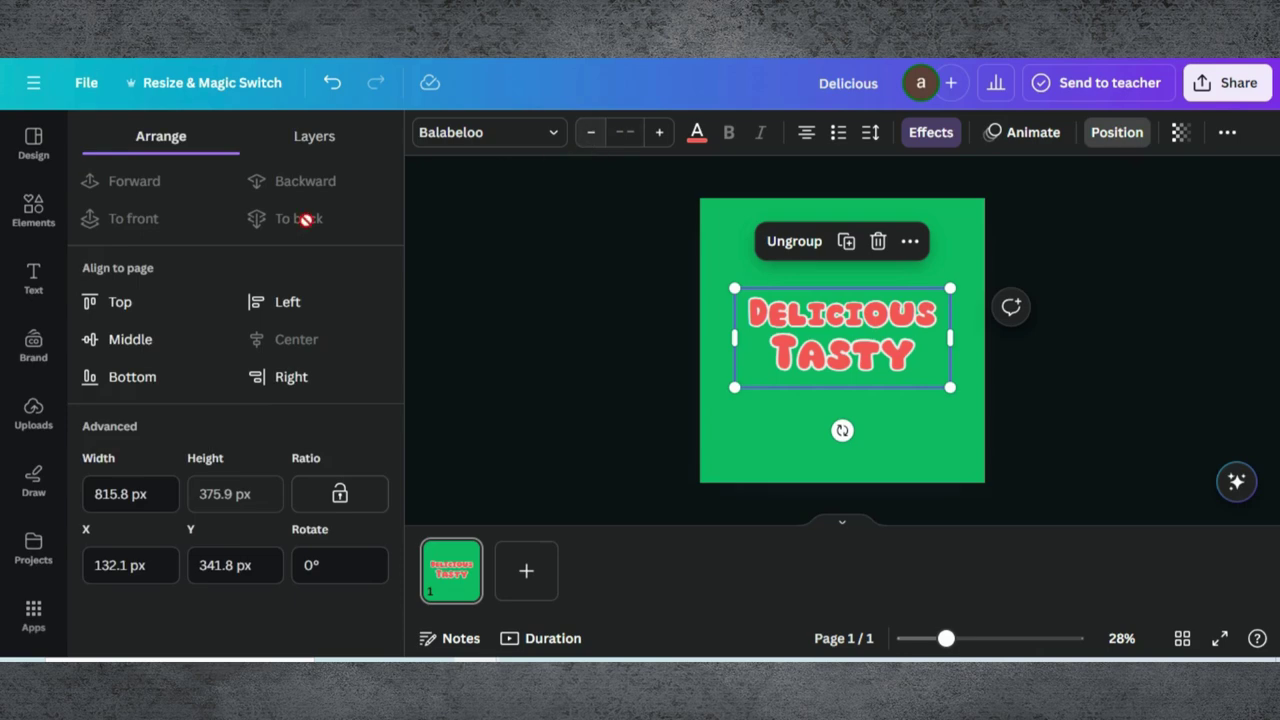
pyautogui.click(130, 339)
pyautogui.click(840, 355)
pyautogui.click(828, 276)
pyautogui.click(565, 368)
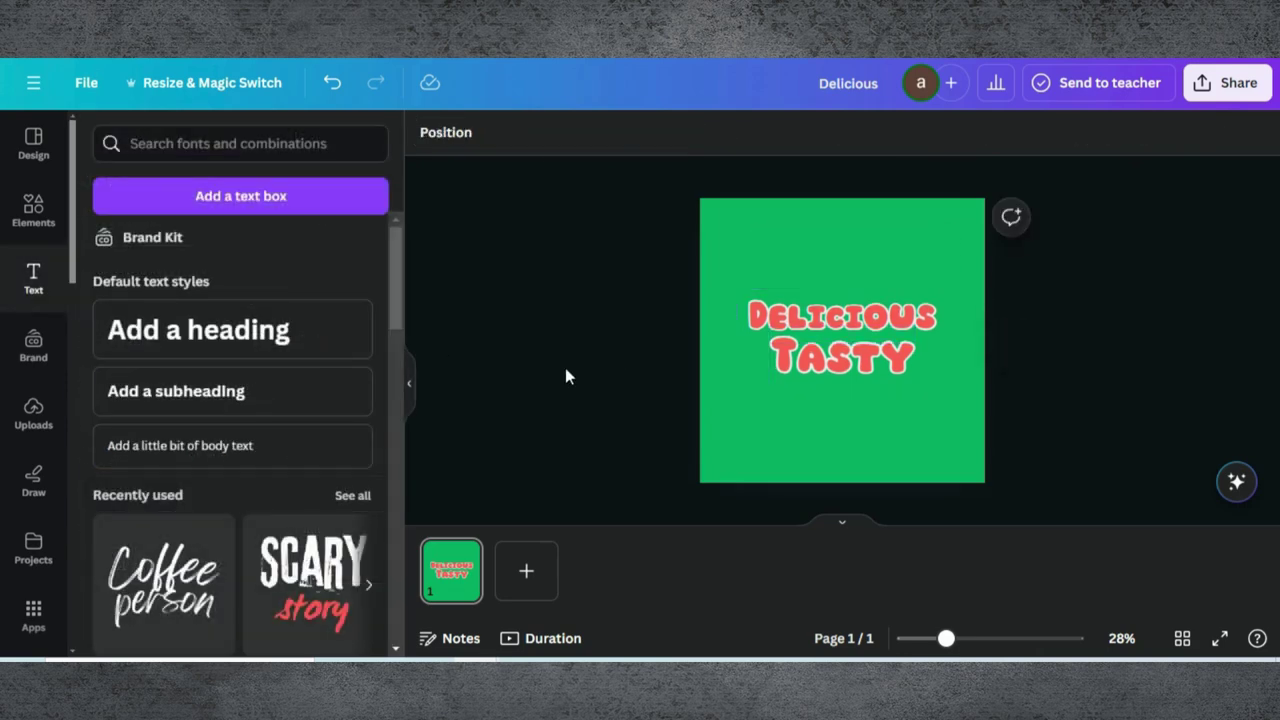
# Enlarge the "Delicious" heading to font size 133 and duplicate it.
pyautogui.click(745, 305)
pyautogui.moveTo(734, 287)
pyautogui.mouseDown()
pyautogui.moveTo(728, 274)
pyautogui.moveTo(718, 287)
pyautogui.mouseUp()
pyautogui.click(877, 243)
pyautogui.click(845, 305)
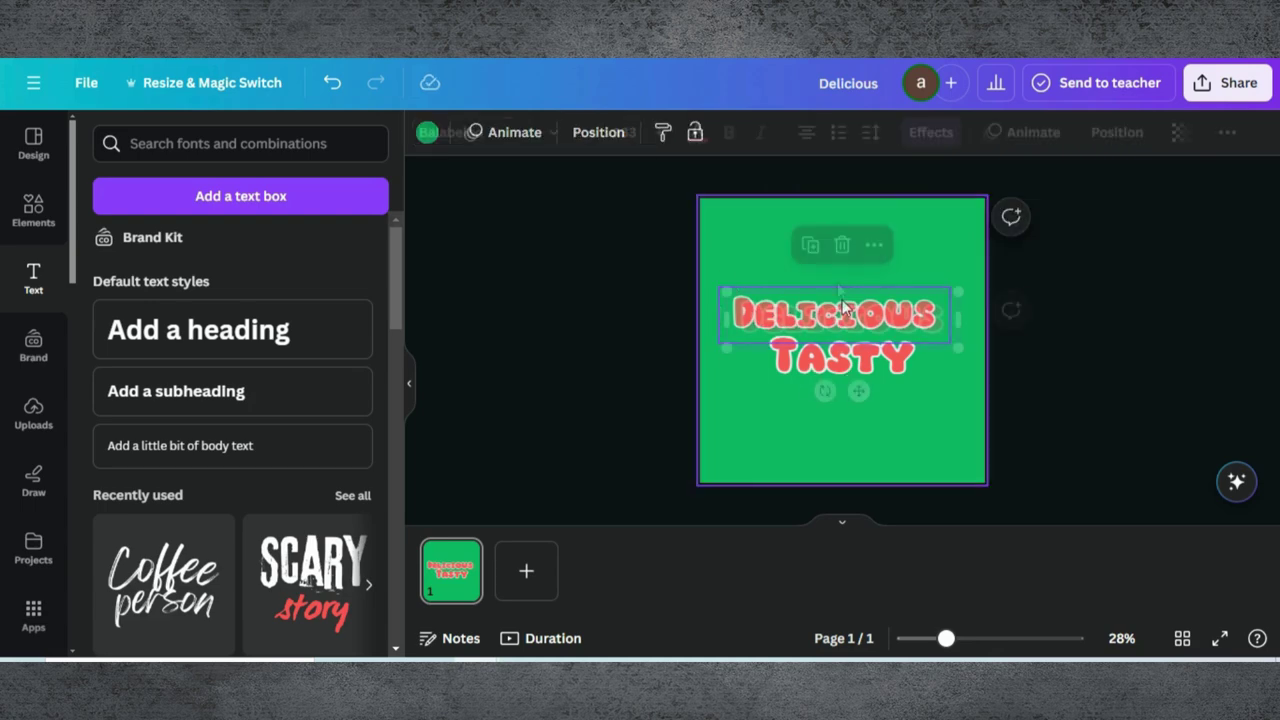
pyautogui.click(814, 249)
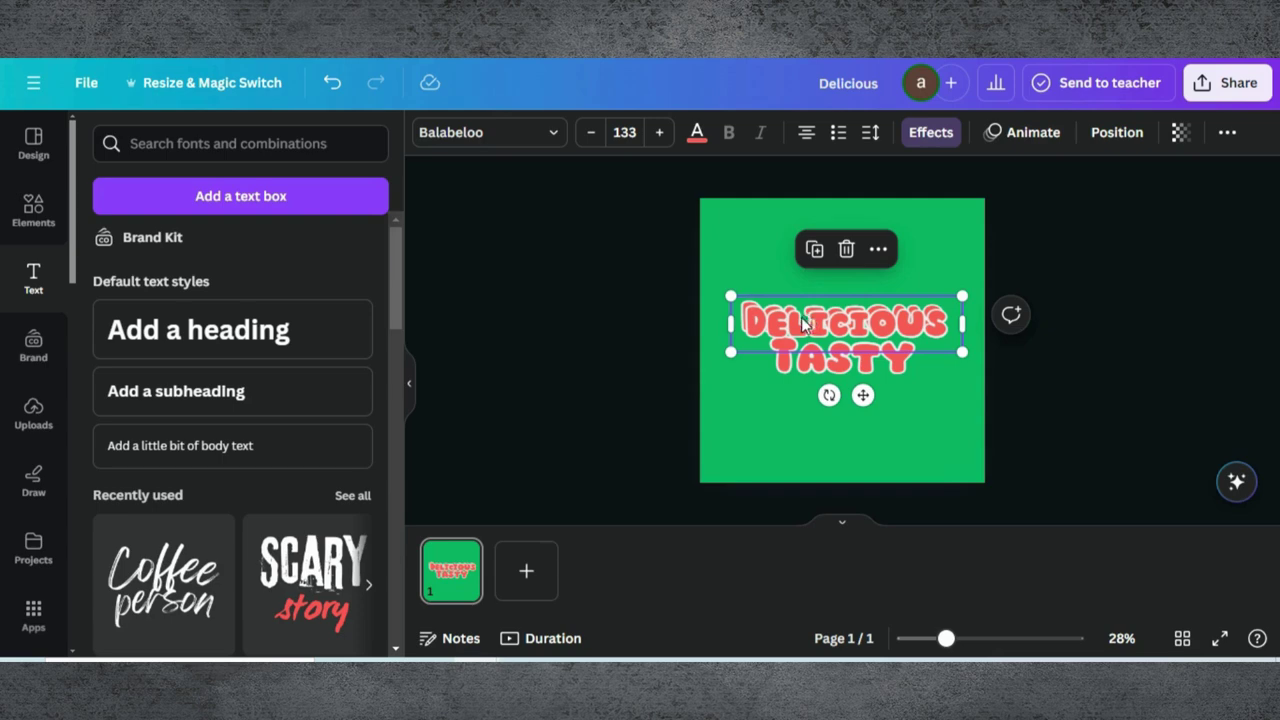
# Color the duplicated "Delicious" heading white #ffffff and place it over the original with a slight offset up and to the left.
pyautogui.click(697, 132)
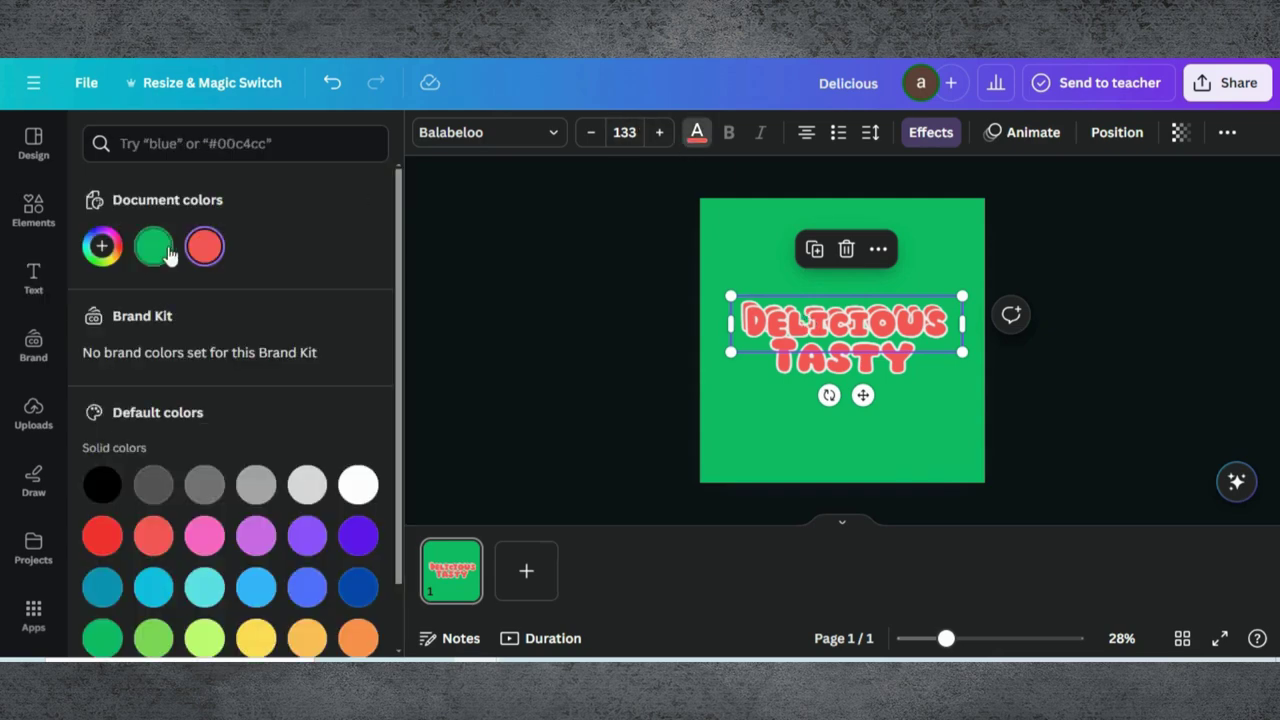
pyautogui.scroll(-1, 221, 445)
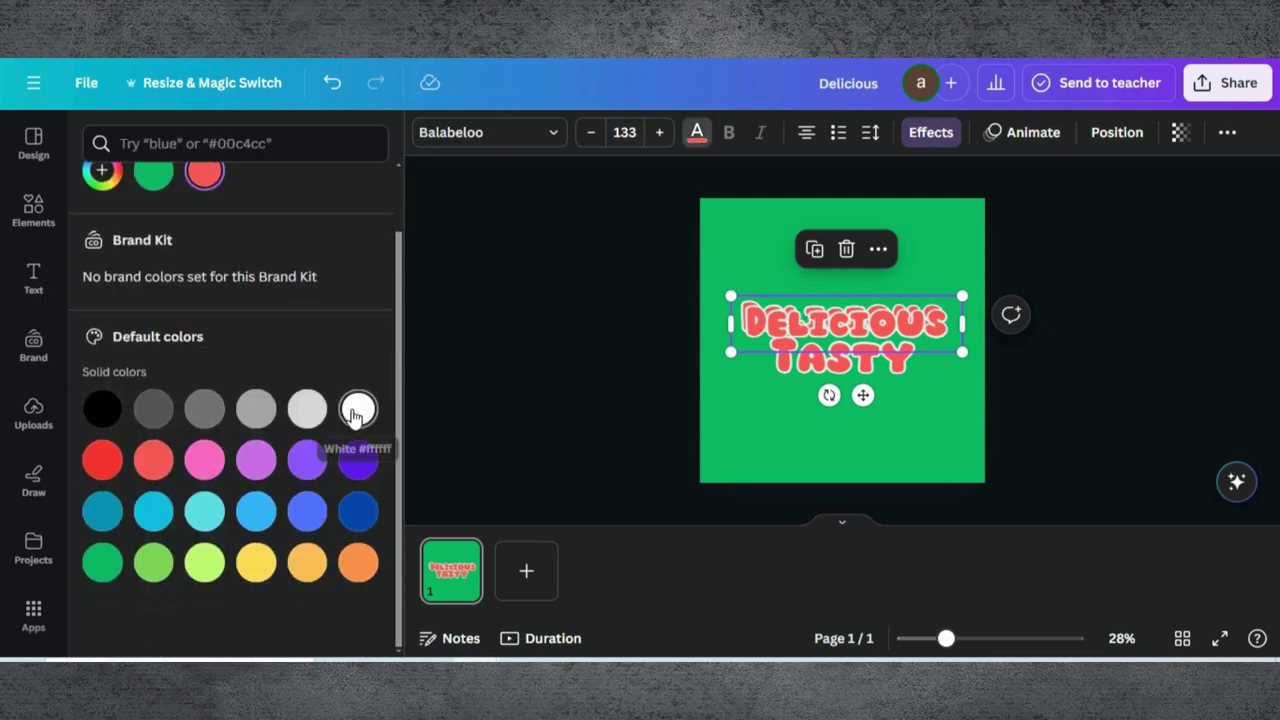
pyautogui.click(356, 411)
pyautogui.moveTo(854, 326); pyautogui.dragTo(848, 322)
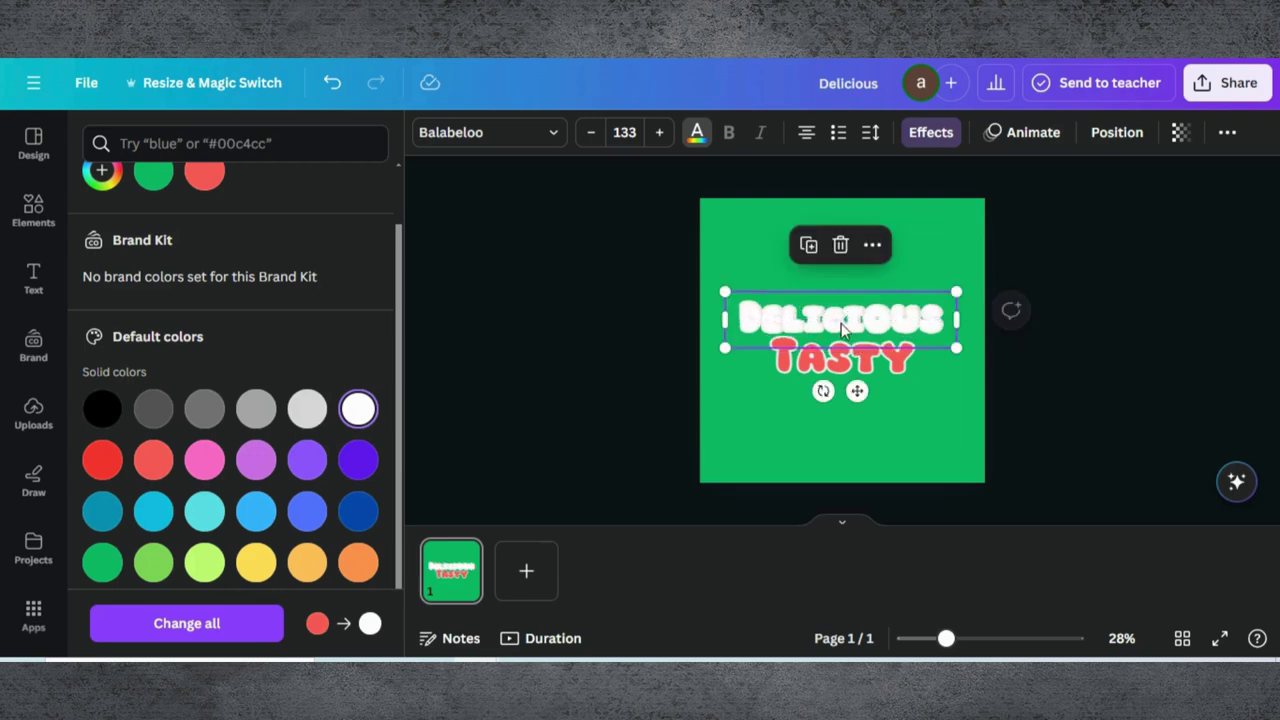
# Duplicate the "Delicious" heading twice more, coloring one copy pink and the next light blue with slight offsets.
pyautogui.click(810, 246)
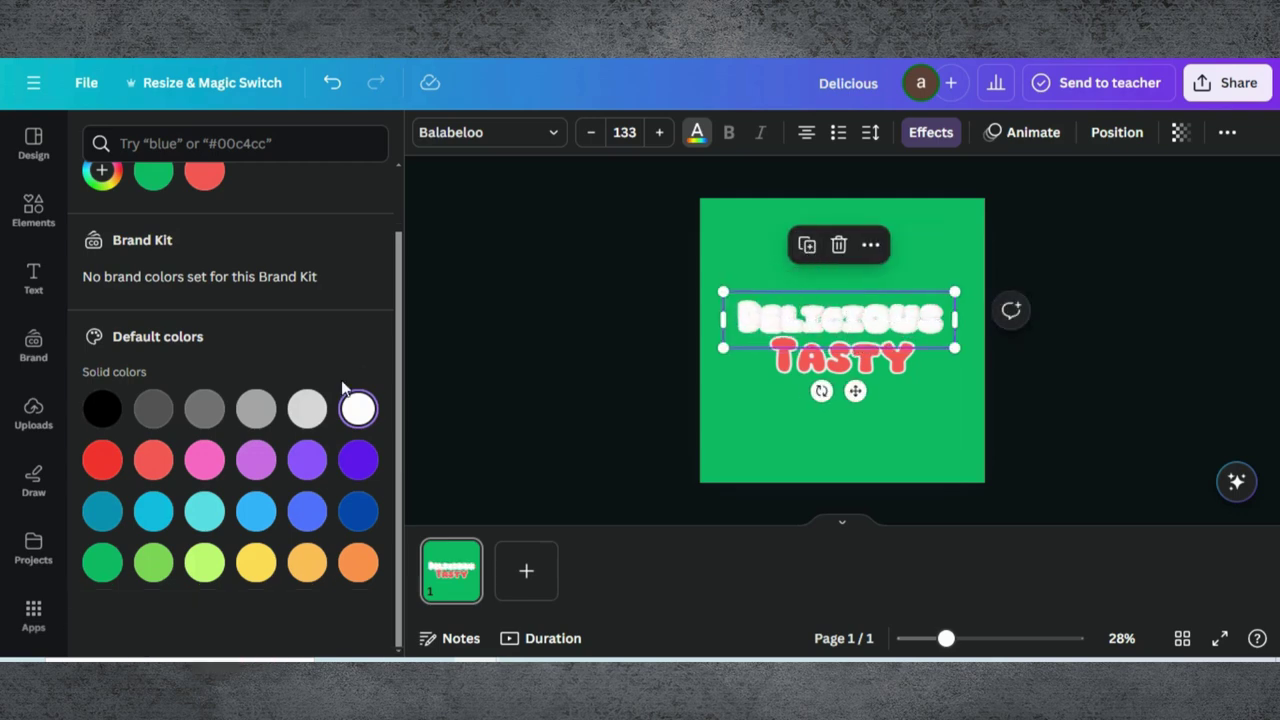
pyautogui.click(153, 460)
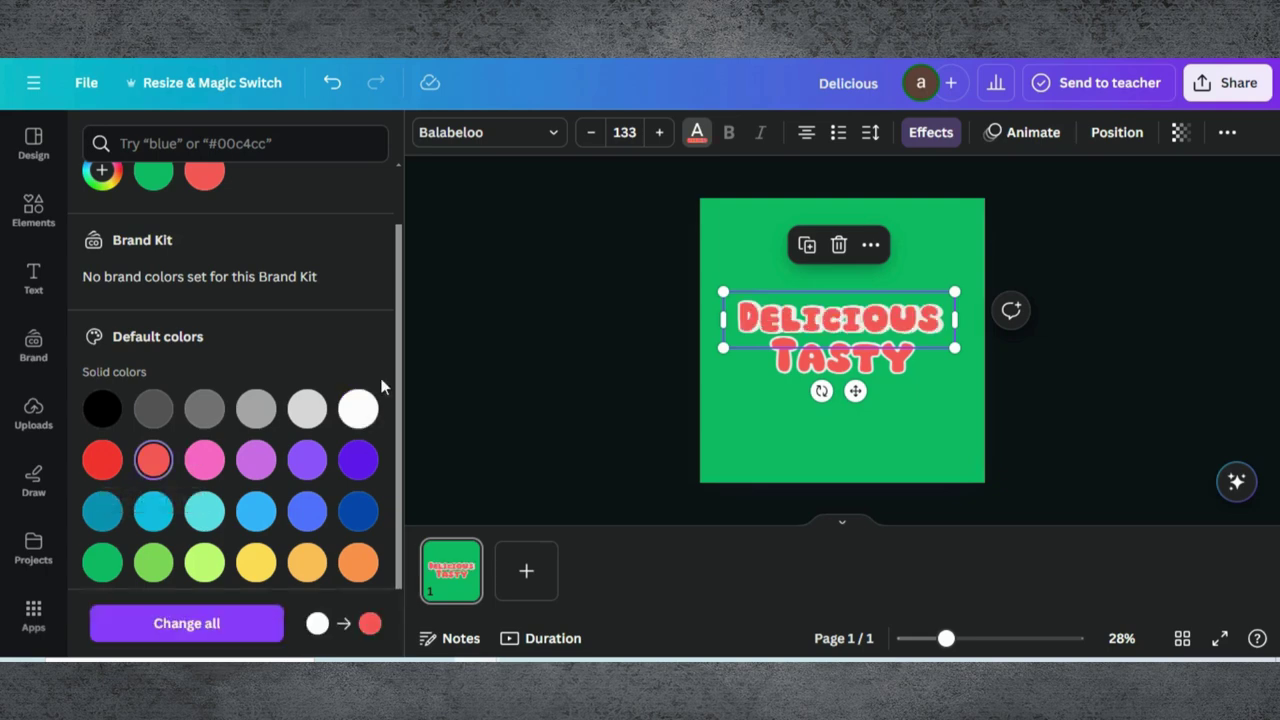
pyautogui.click(206, 460)
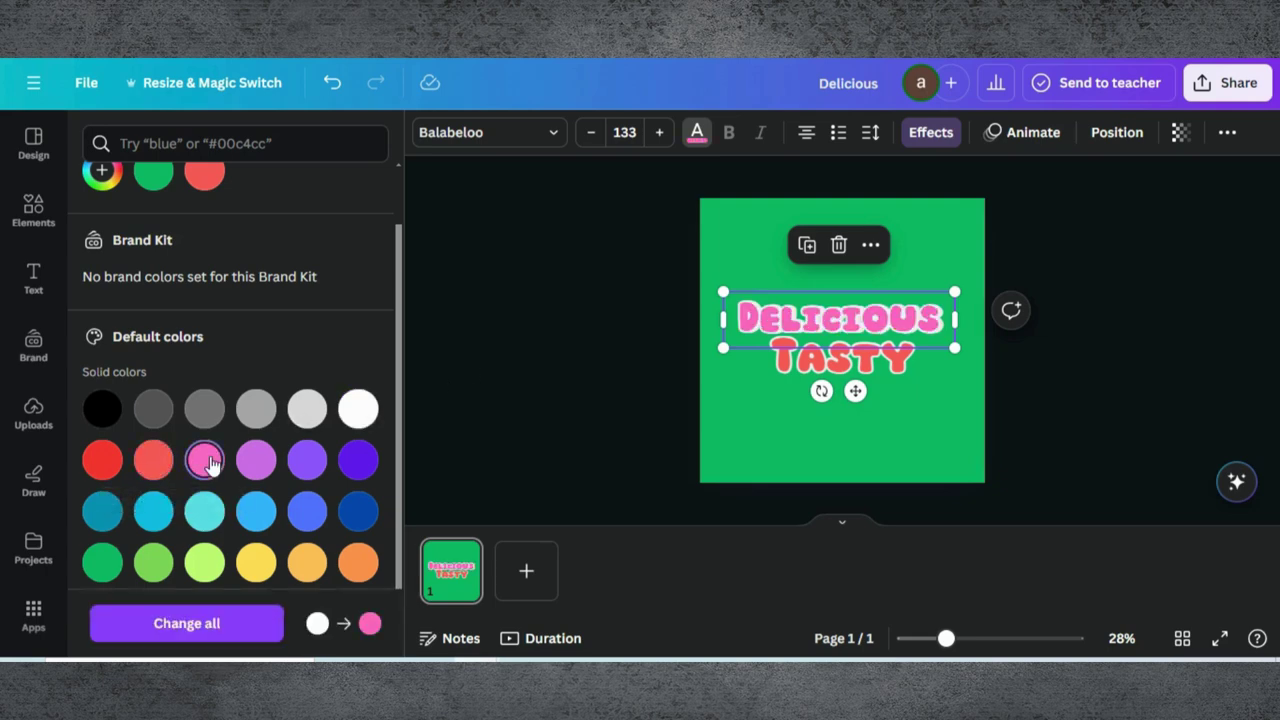
pyautogui.click(805, 246)
pyautogui.click(253, 515)
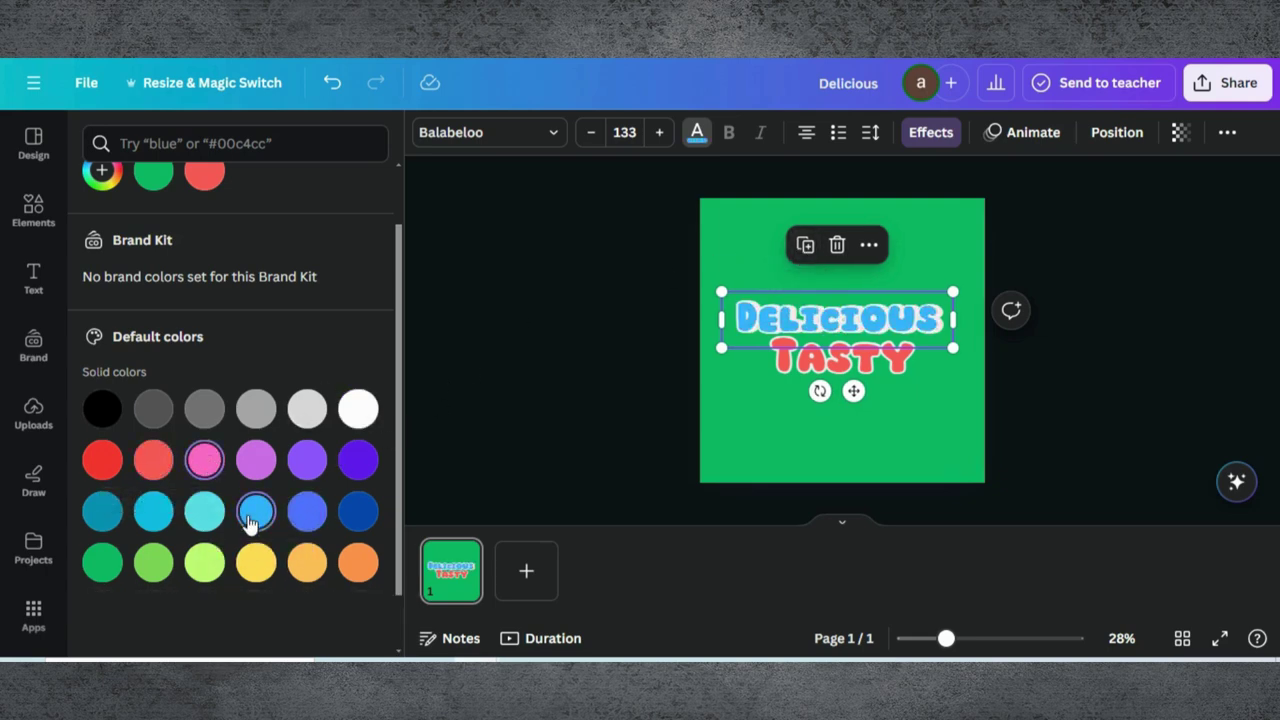
# Duplicate "Delicious" again, color the new copy light orange and place it on top of the stacked copies.
pyautogui.click(806, 247)
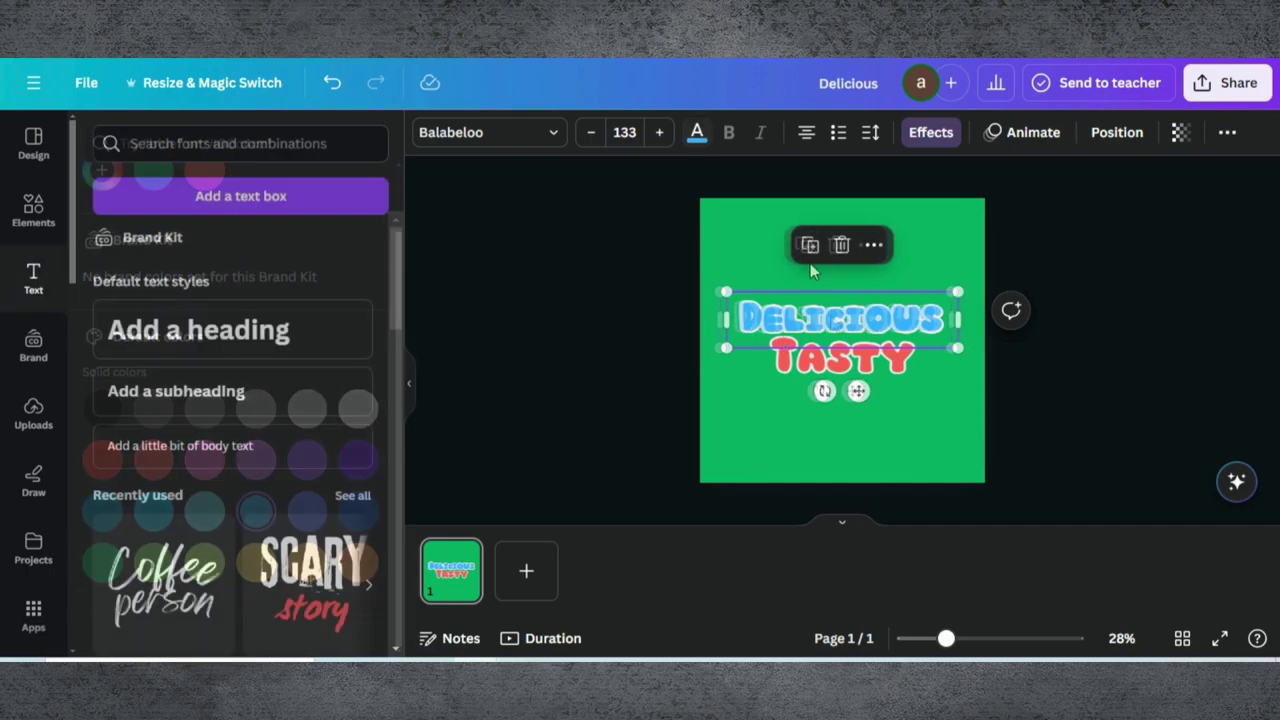
pyautogui.click(816, 249)
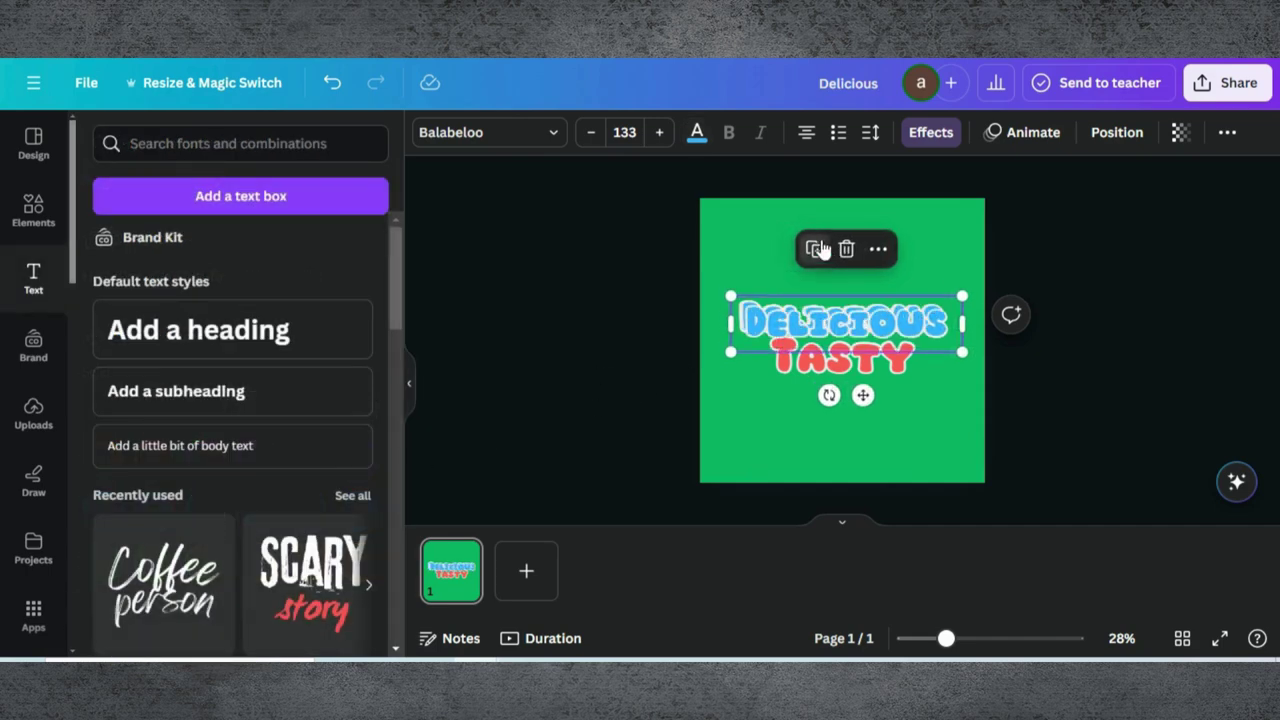
pyautogui.click(697, 133)
pyautogui.click(307, 637)
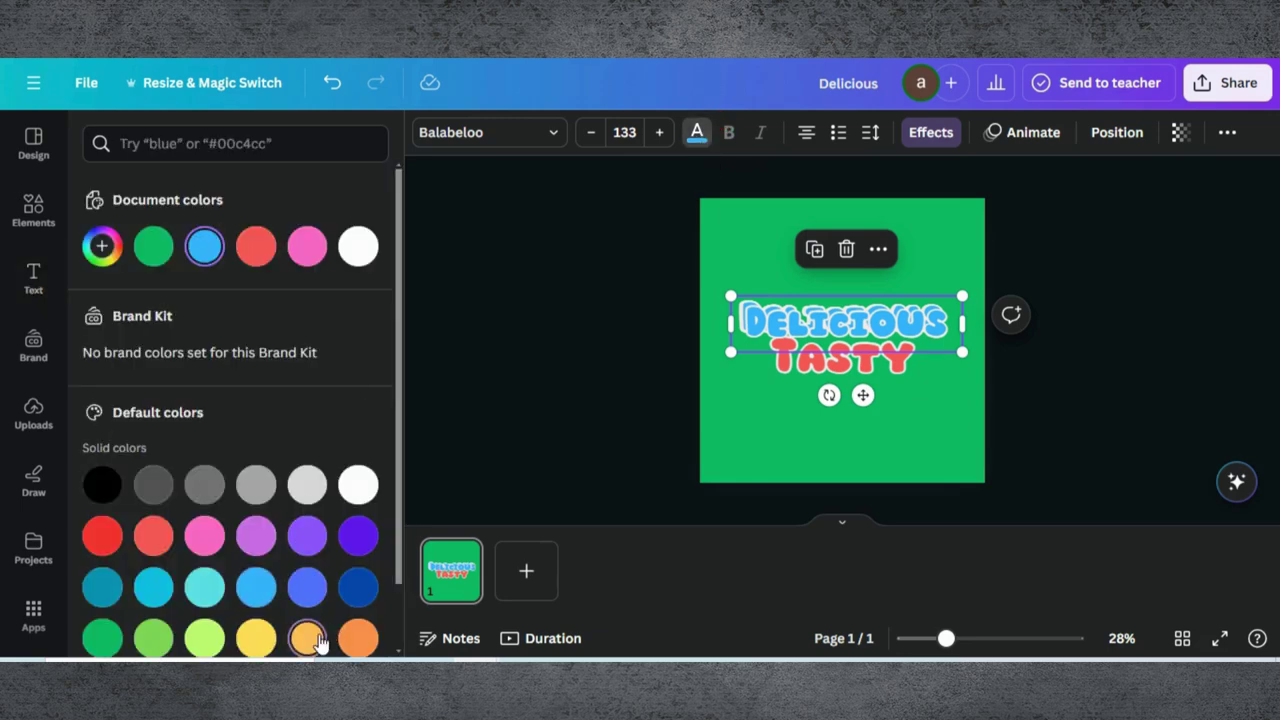
pyautogui.moveTo(770, 316); pyautogui.dragTo(764, 312)
# Duplicate the "Tasty" heading, color the copy white and place it over the original "Tasty".
pyautogui.click(790, 358)
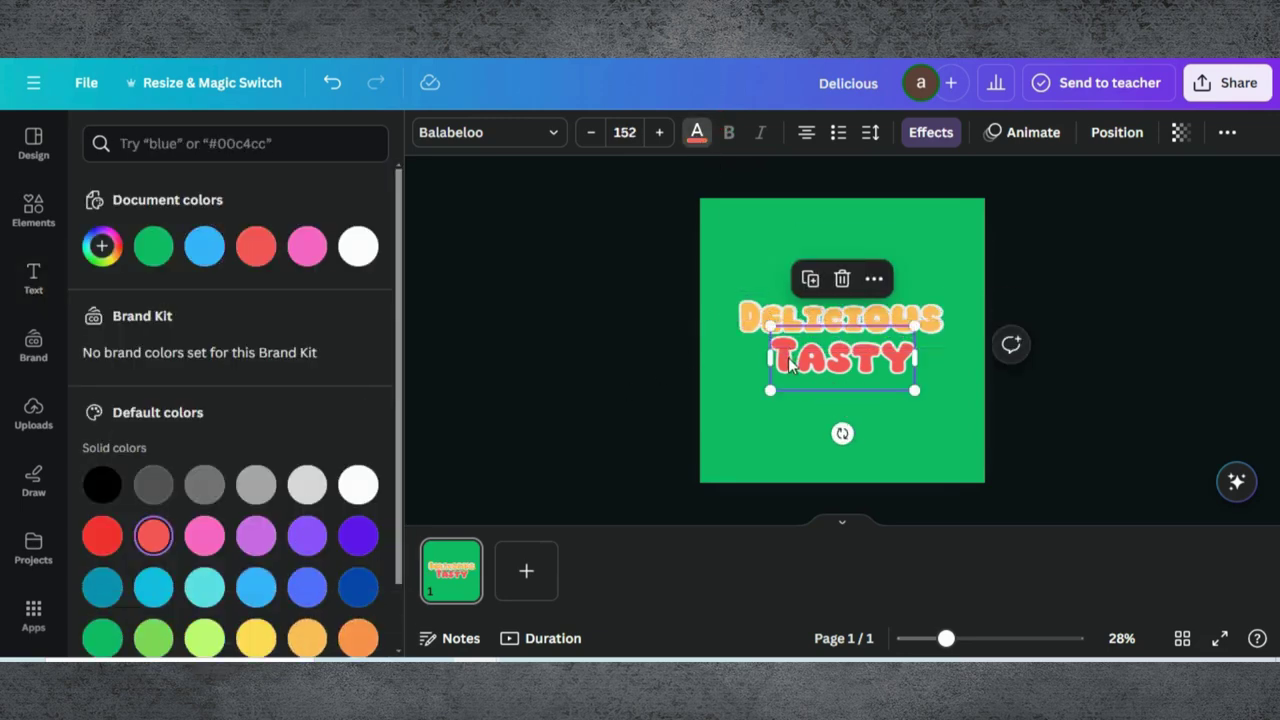
pyautogui.click(816, 287)
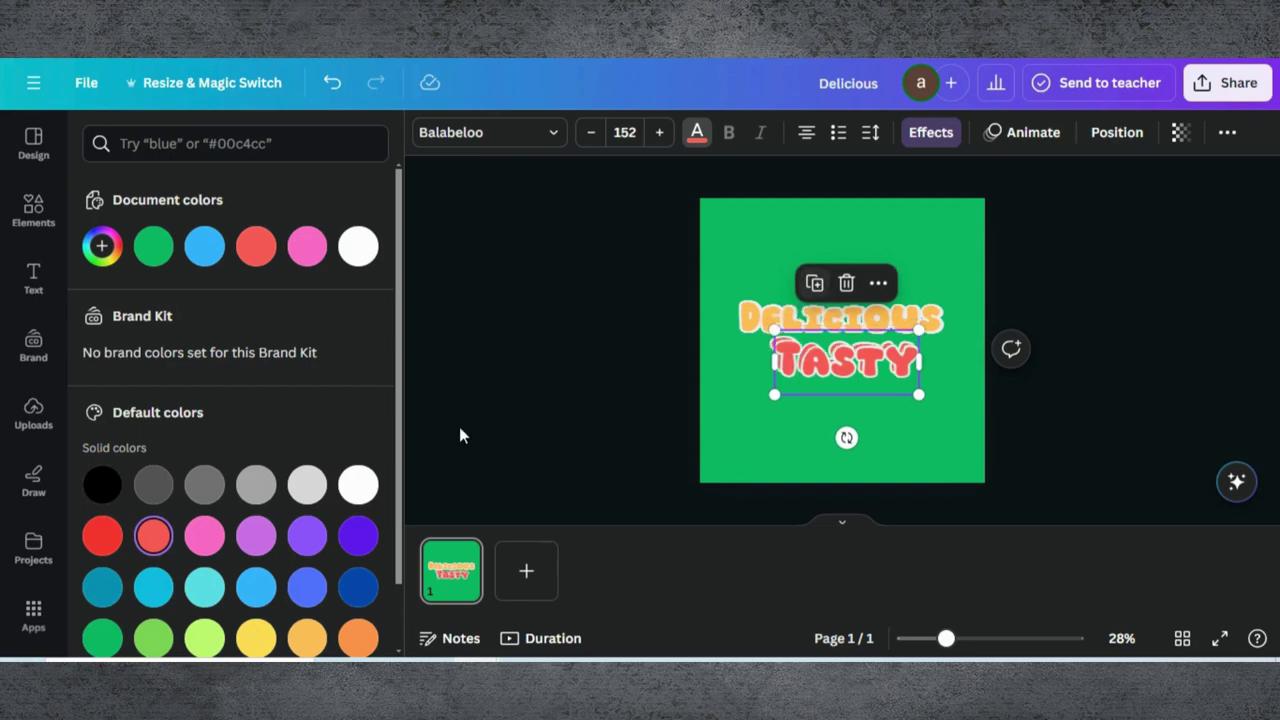
pyautogui.click(356, 488)
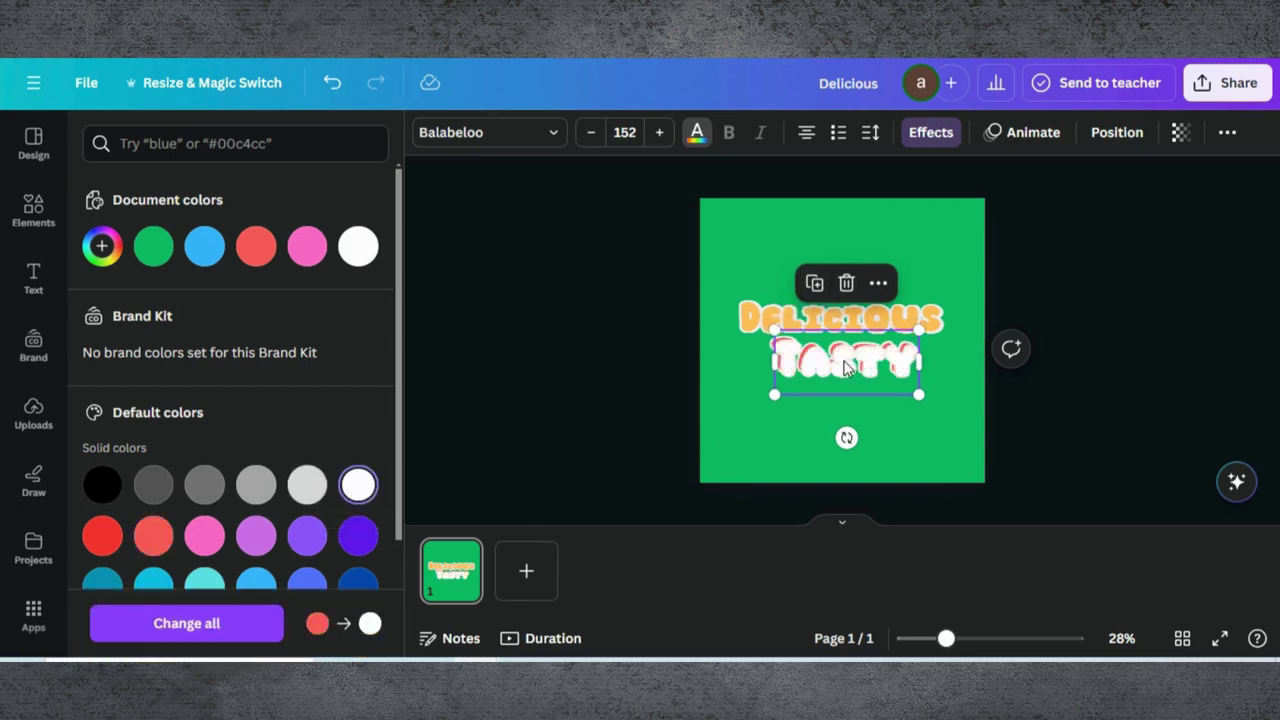
pyautogui.moveTo(845, 368); pyautogui.dragTo(838, 364)
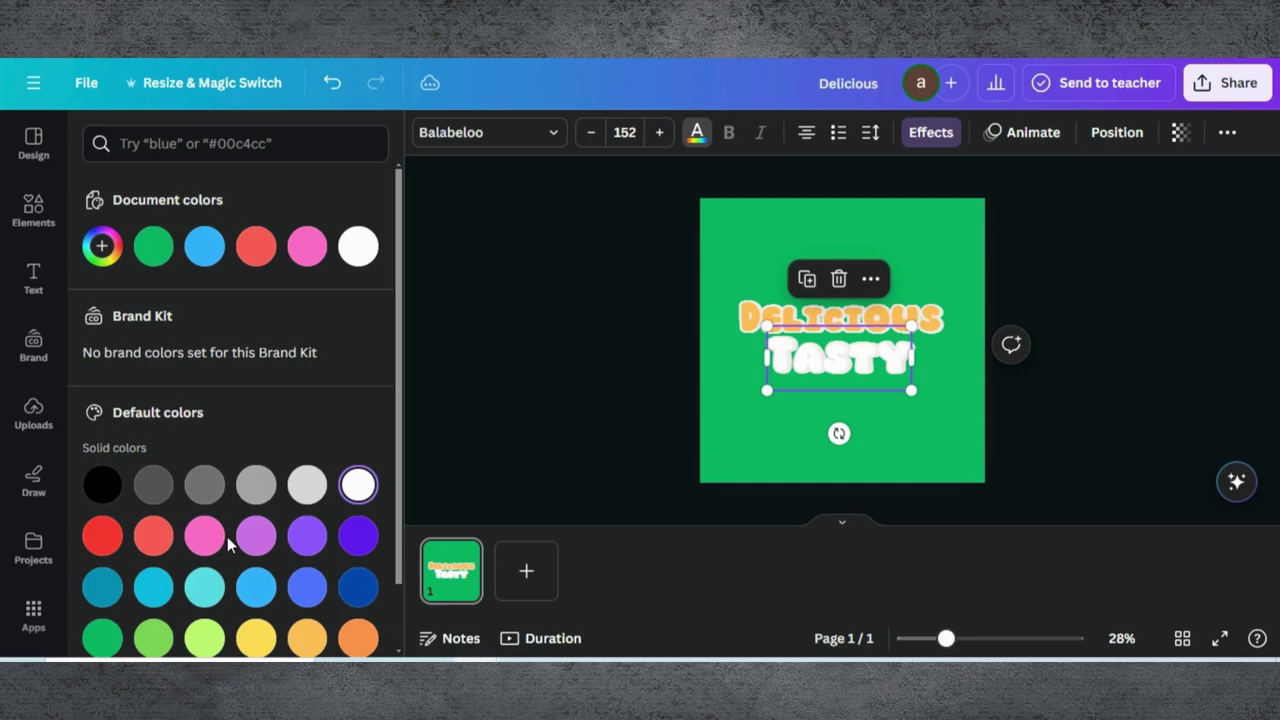
pyautogui.moveTo(815, 367); pyautogui.dragTo(823, 367)
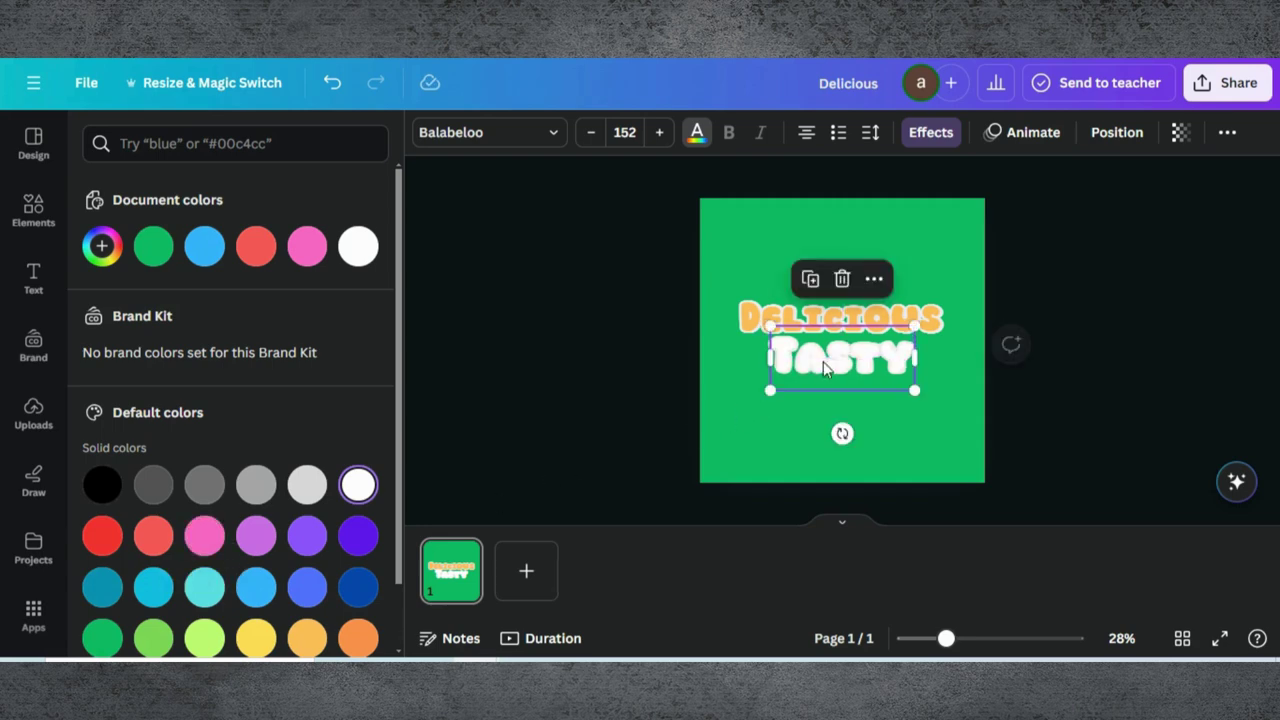
# Stack further copies of "Tasty" colored violet, green and light orange, each slightly offset over the previous one.
pyautogui.click(153, 536)
pyautogui.click(358, 536)
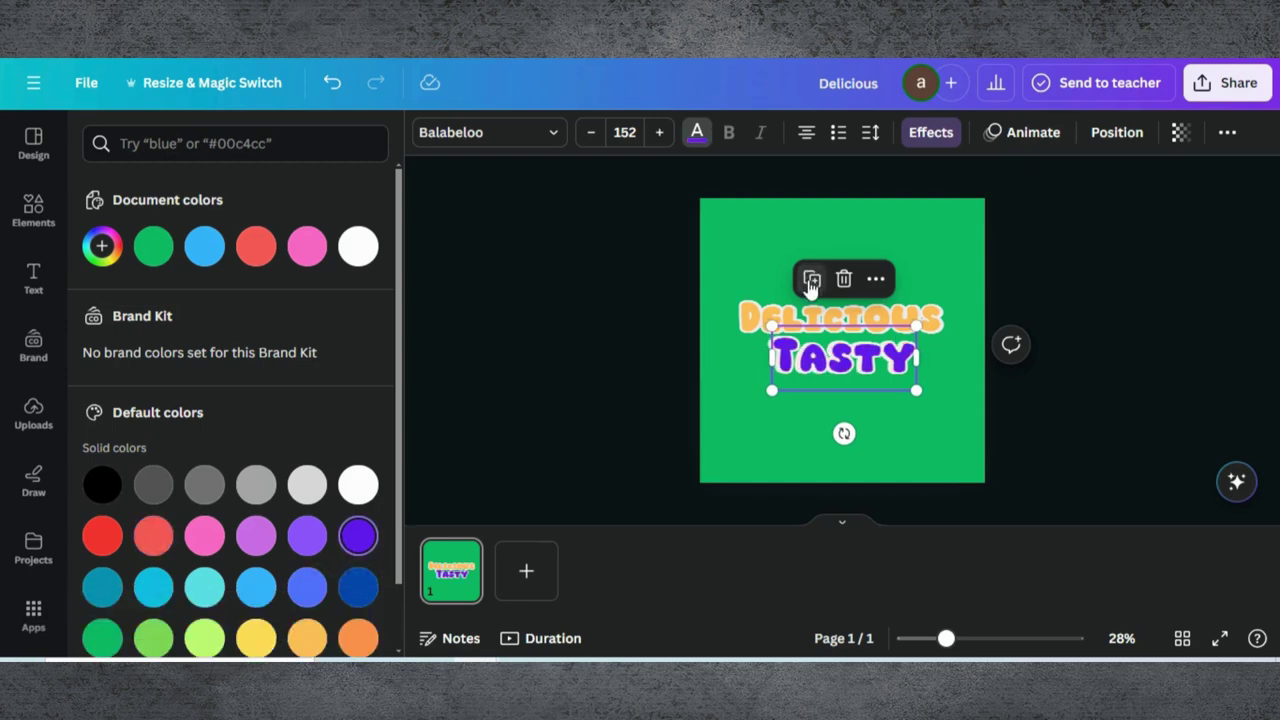
pyautogui.moveTo(815, 362); pyautogui.dragTo(811, 362)
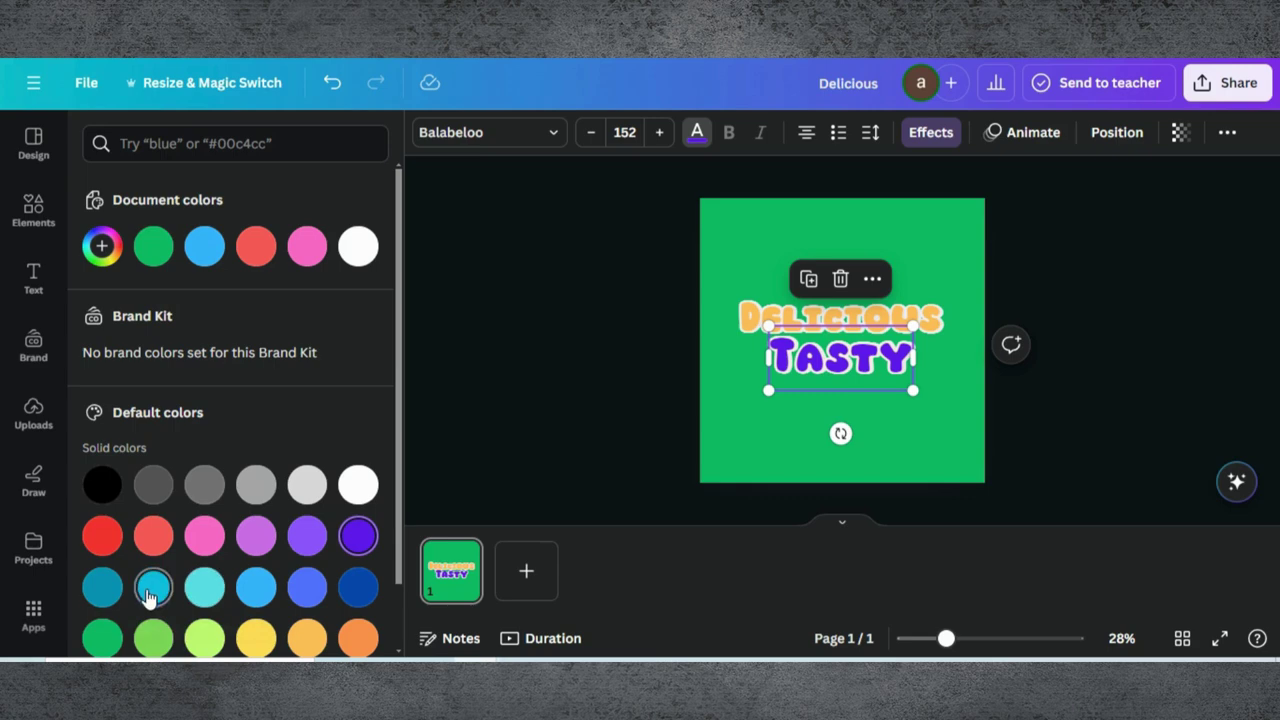
pyautogui.click(104, 638)
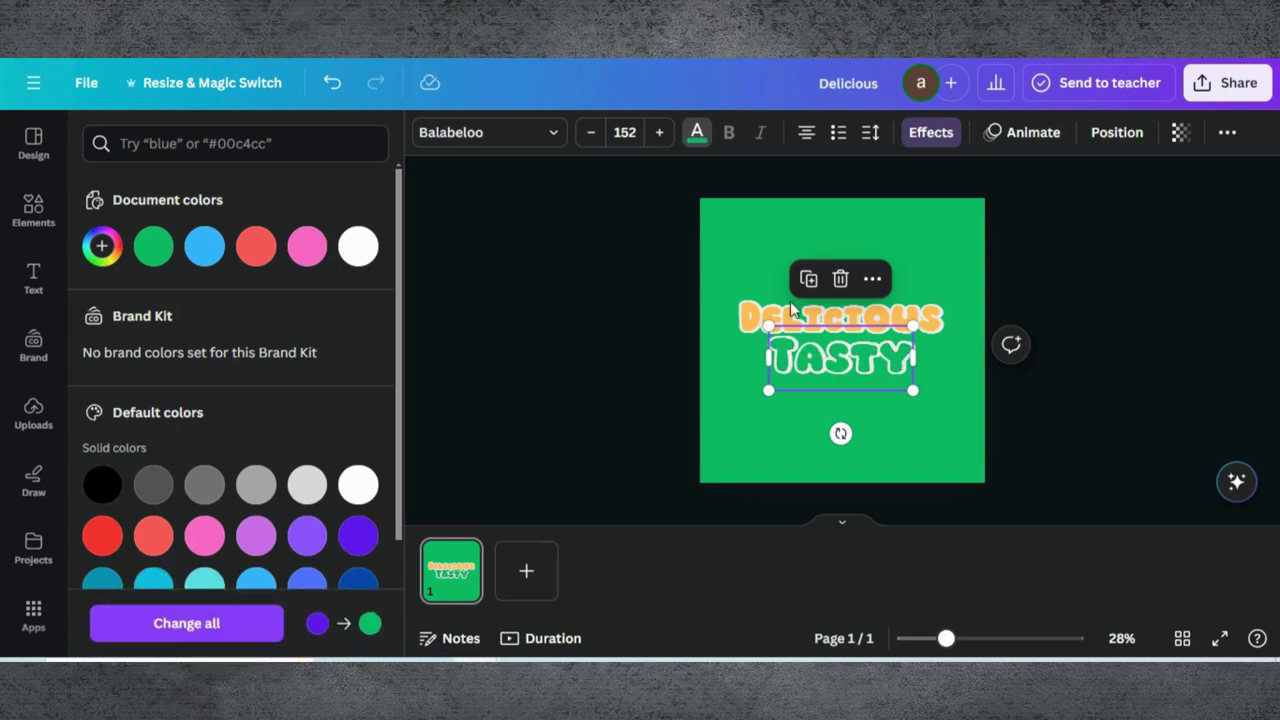
pyautogui.moveTo(832, 361); pyautogui.dragTo(841, 362)
pyautogui.click(307, 637)
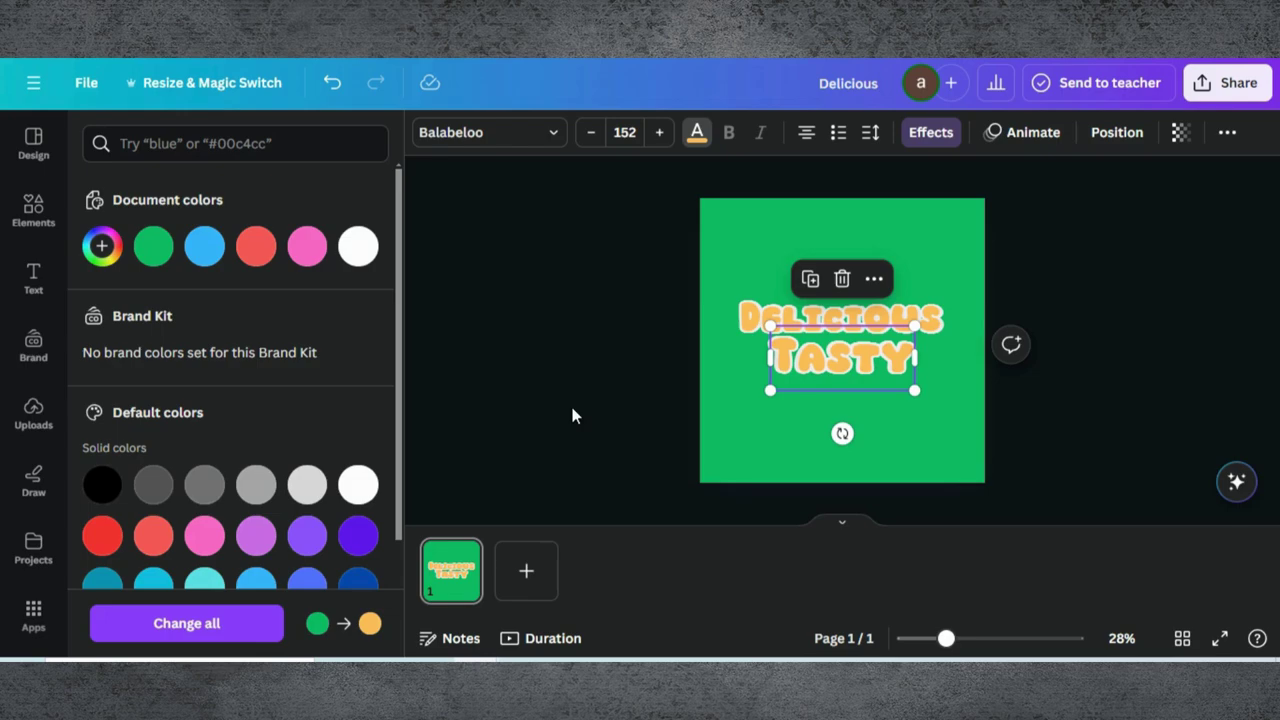
# Group all the "Delicious" and "Tasty" layers and align the group to the center and middle of the page.
pyautogui.hotkey('ctrl', 'a')
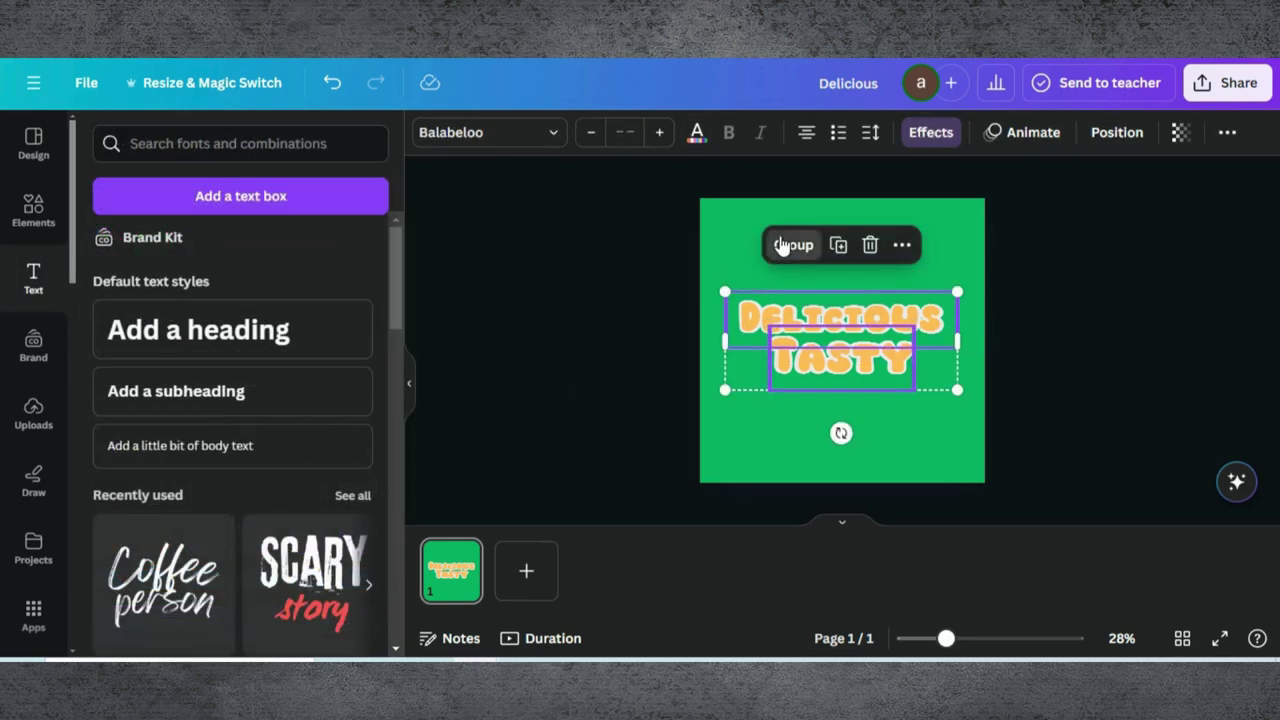
pyautogui.hotkey('ctrl', 'g')
pyautogui.click(1137, 145)
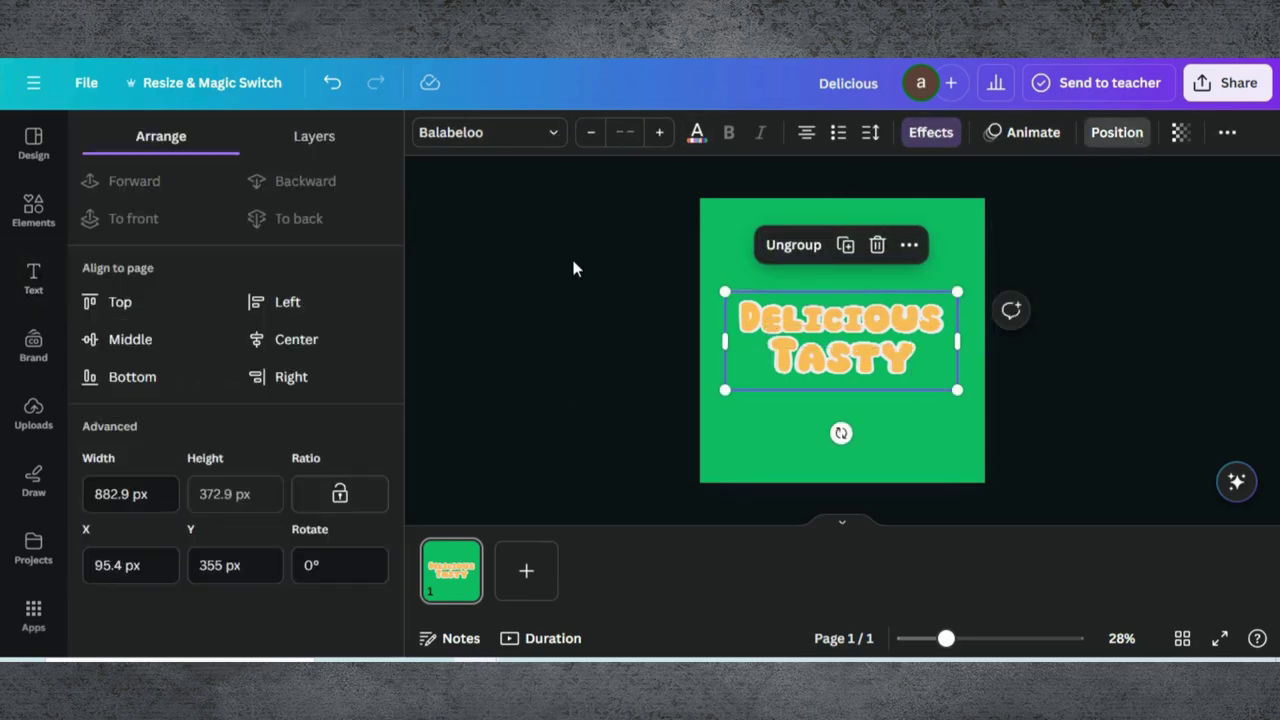
pyautogui.click(268, 341)
pyautogui.click(131, 341)
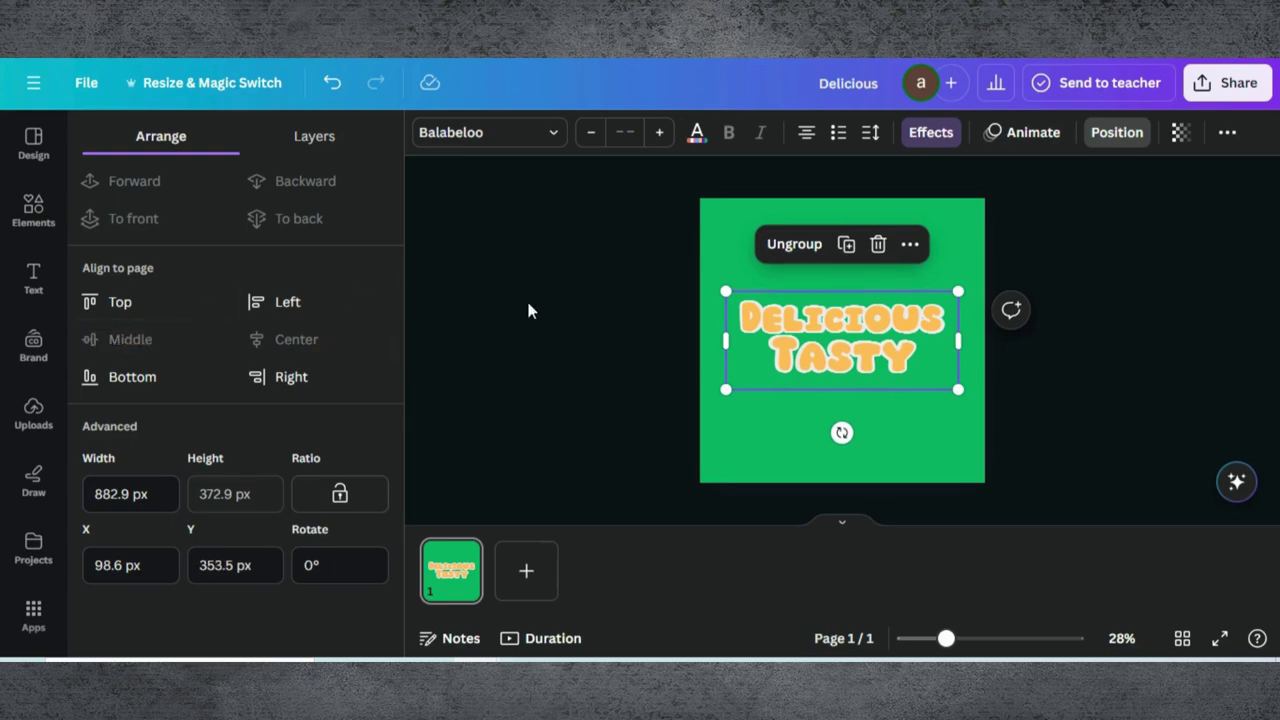
pyautogui.press('Escape')
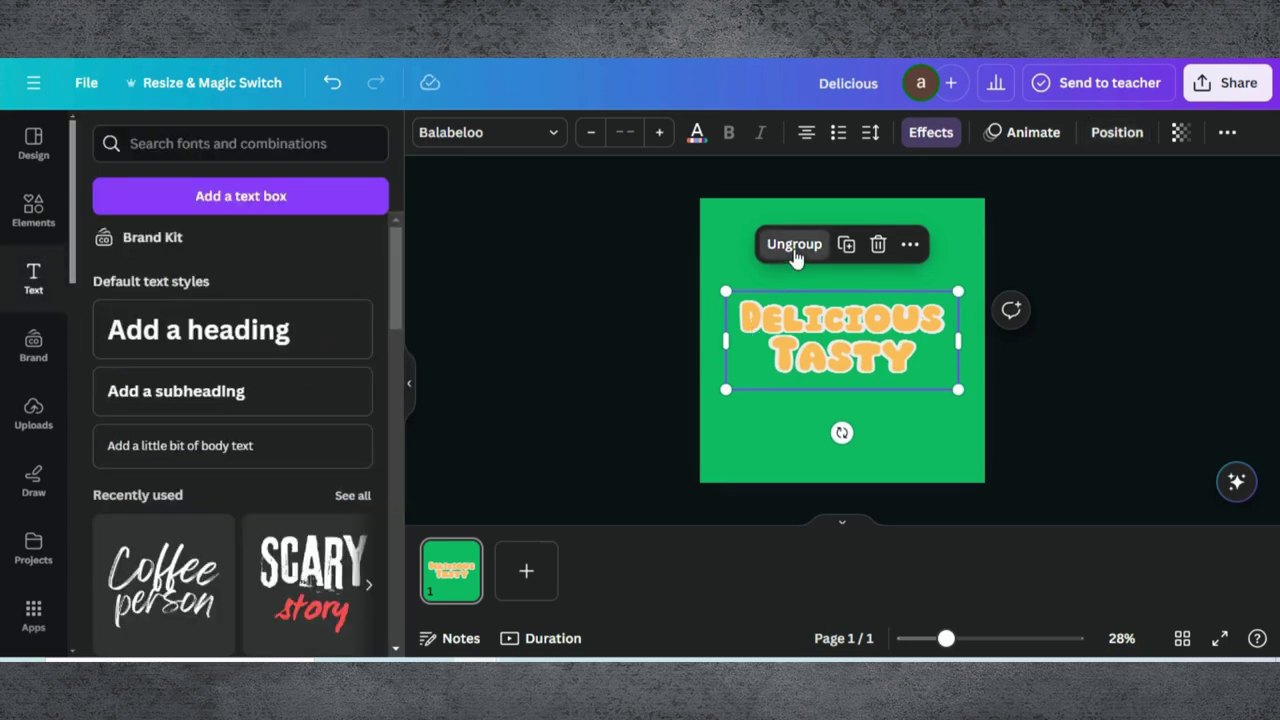
# Ungroup the text layers and duplicate page 1.
pyautogui.click(782, 255)
pyautogui.click(566, 413)
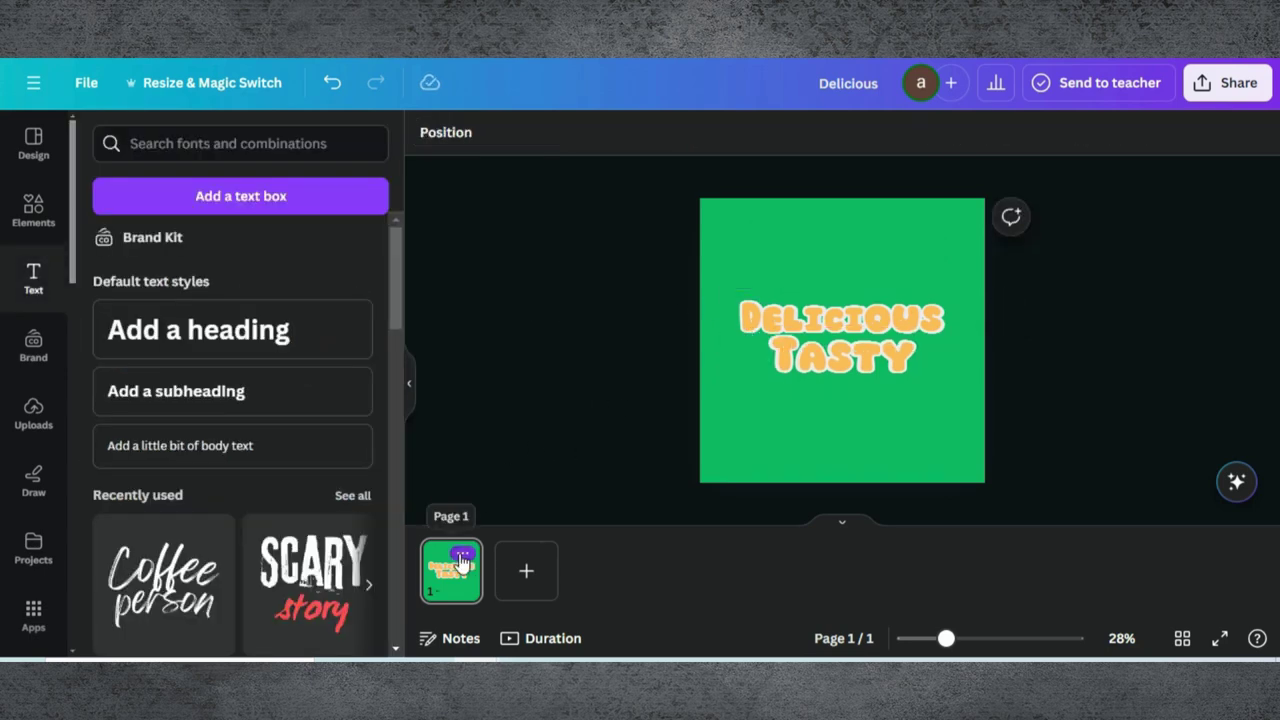
pyautogui.click(464, 553)
pyautogui.click(567, 200)
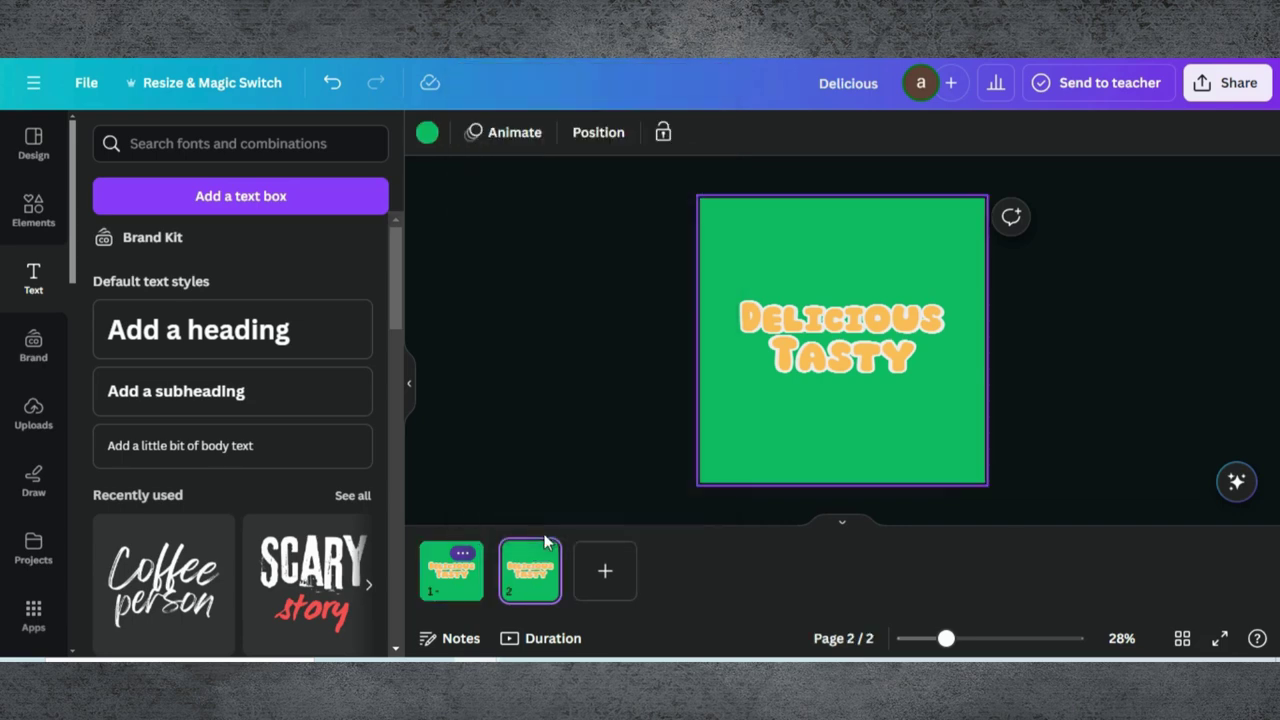
# On page 2, move the orange, green and violet "Tasty" copies down into a vertical stagger, leaving the white copy under "Delicious".
pyautogui.click(732, 376)
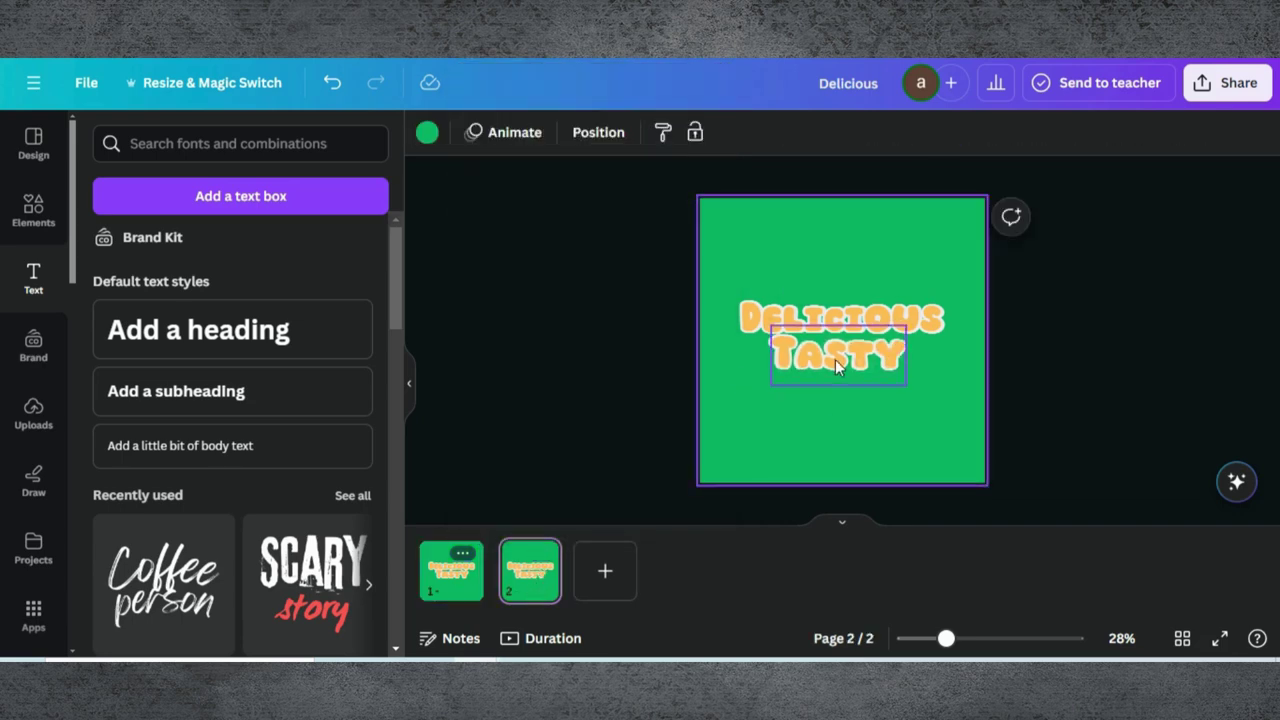
pyautogui.moveTo(835, 359); pyautogui.dragTo(837, 452)
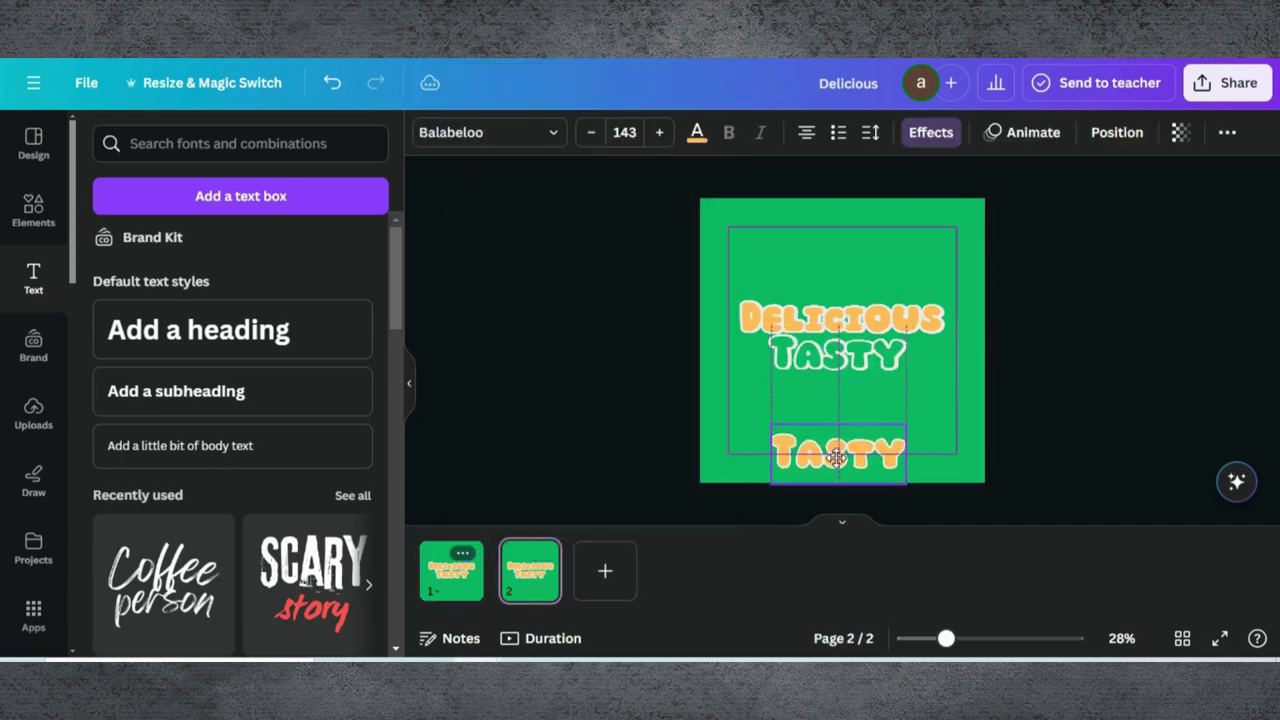
pyautogui.click(806, 374)
pyautogui.moveTo(865, 347); pyautogui.dragTo(865, 418)
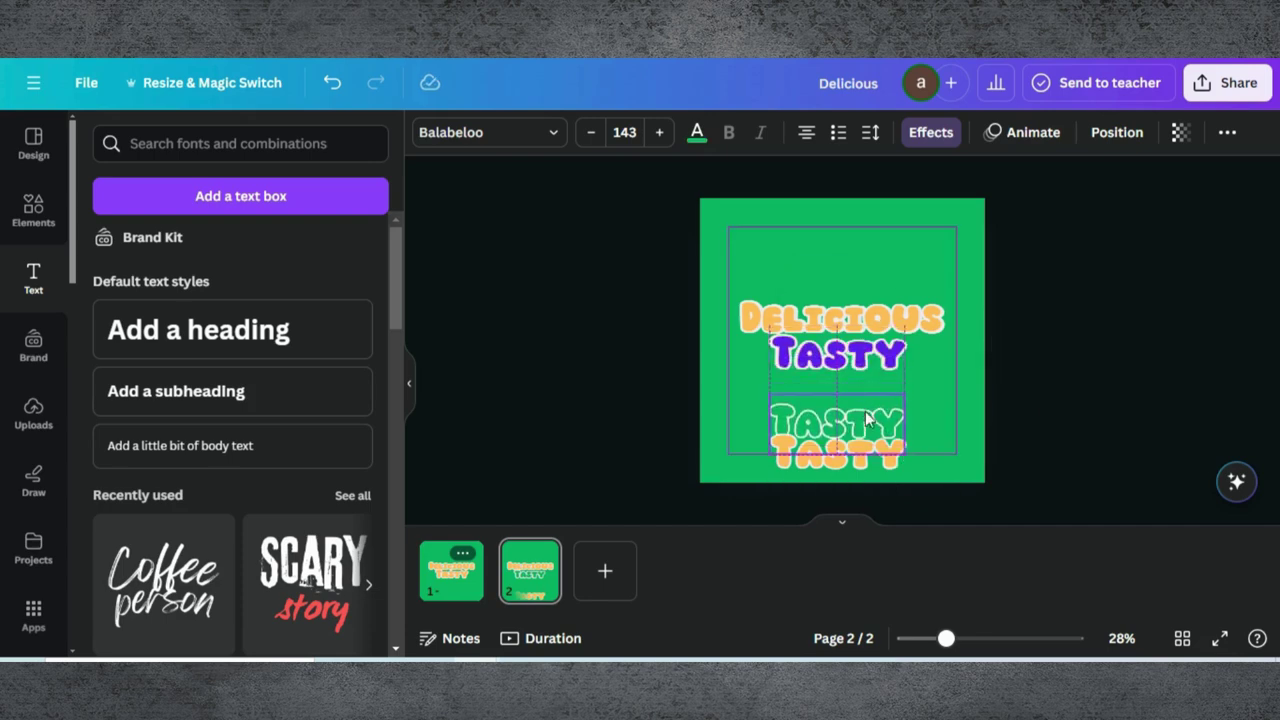
pyautogui.click(893, 360)
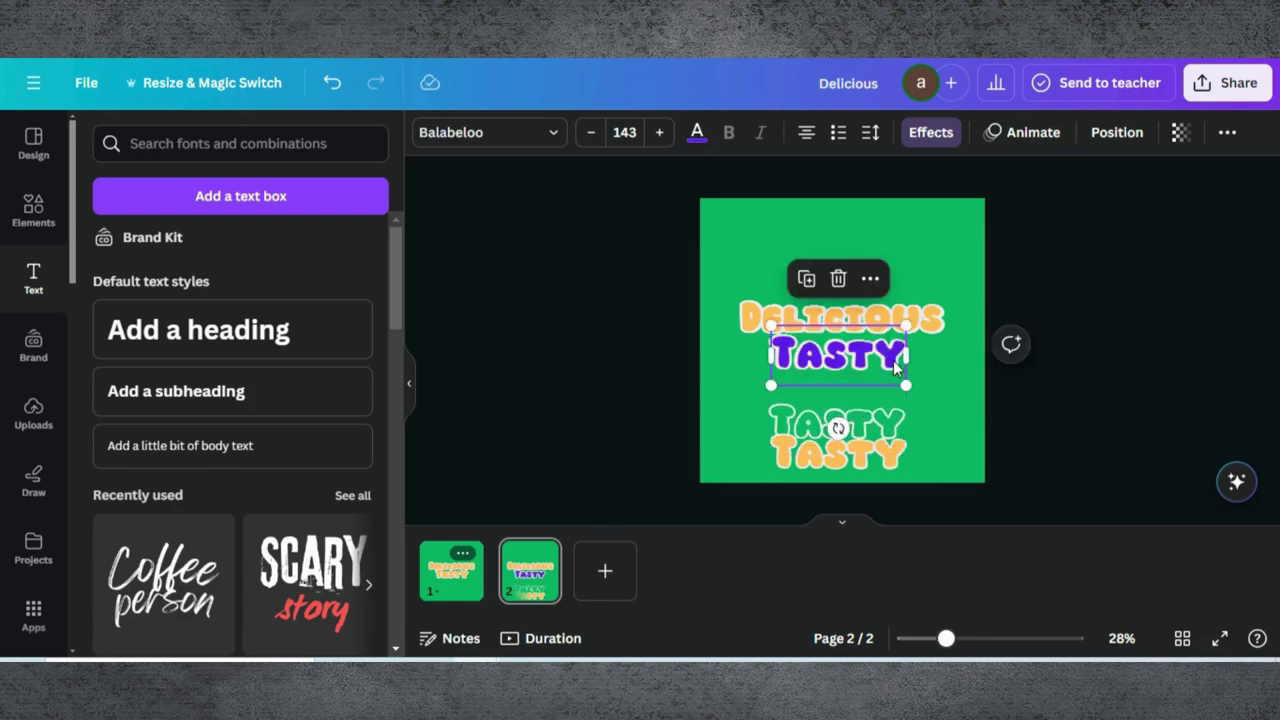
pyautogui.moveTo(893, 360); pyautogui.dragTo(893, 399)
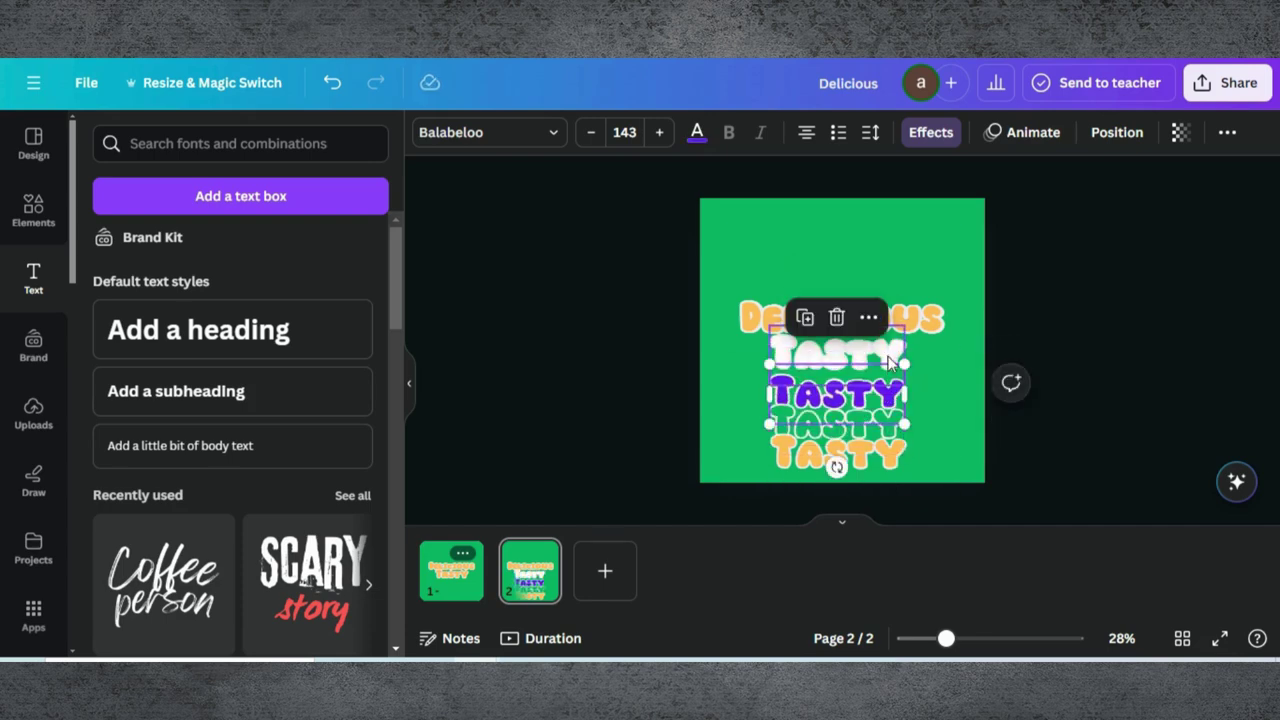
# Enlarge the orange "Tasty" copy to font size 215 and center it horizontally at the page's lower edge.
pyautogui.click(855, 470)
pyautogui.moveTo(855, 470)
pyautogui.mouseDown()
pyautogui.moveTo(934, 506)
pyautogui.moveTo(857, 471)
pyautogui.mouseUp()
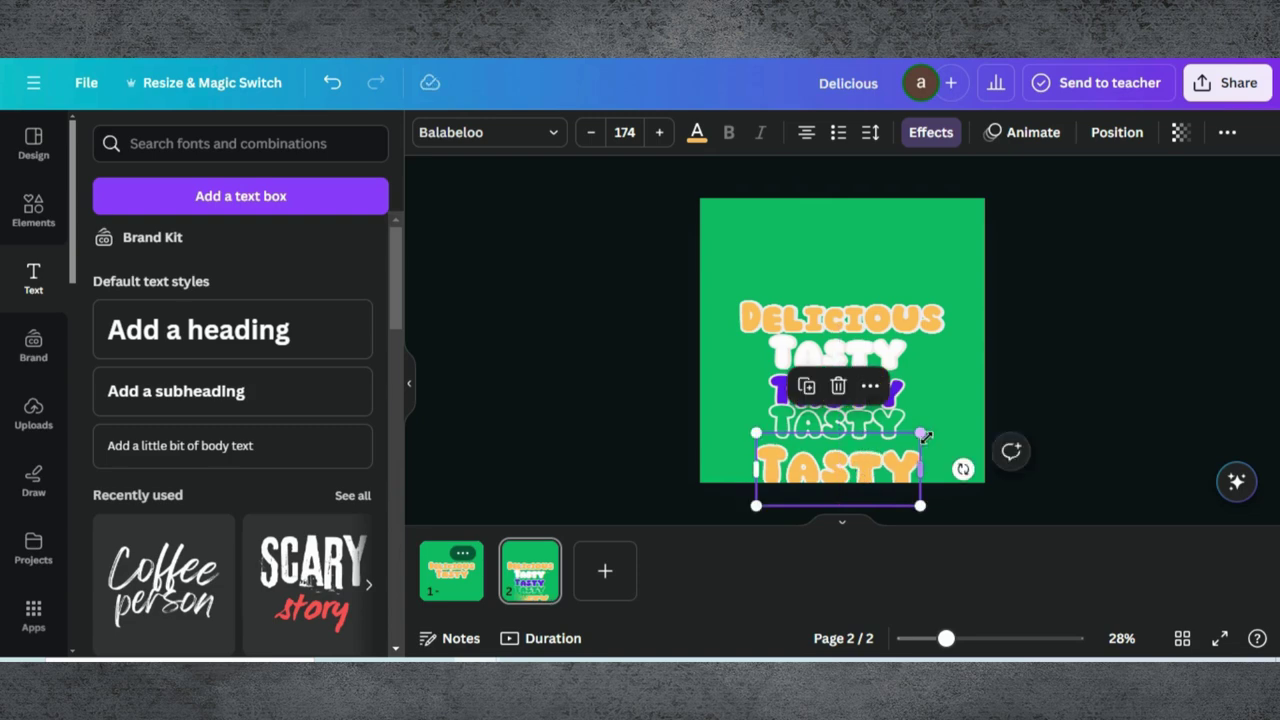
pyautogui.moveTo(920, 433); pyautogui.dragTo(958, 416)
pyautogui.moveTo(865, 462); pyautogui.dragTo(850, 470)
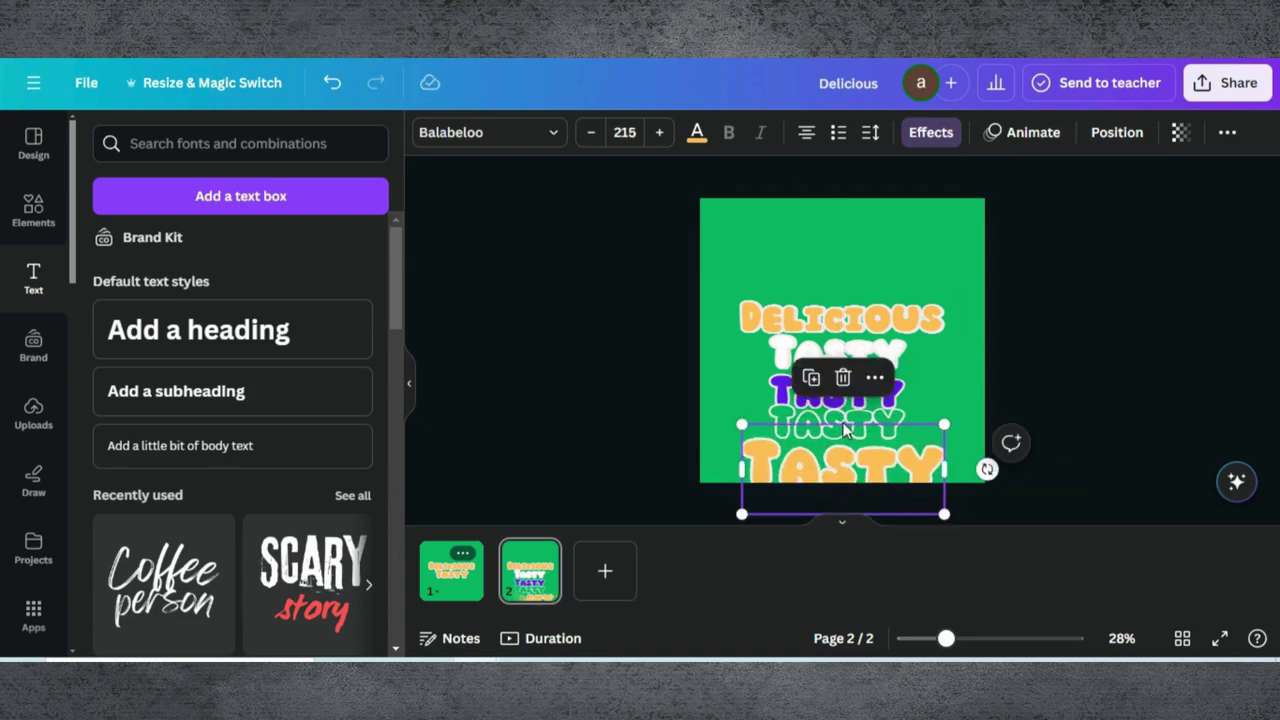
# Enlarge the green "Tasty" copy and scale the violet copy to font size 175, staggering both above the orange one.
pyautogui.click(840, 424)
pyautogui.moveTo(882, 412); pyautogui.dragTo(852, 410)
pyautogui.click(857, 400)
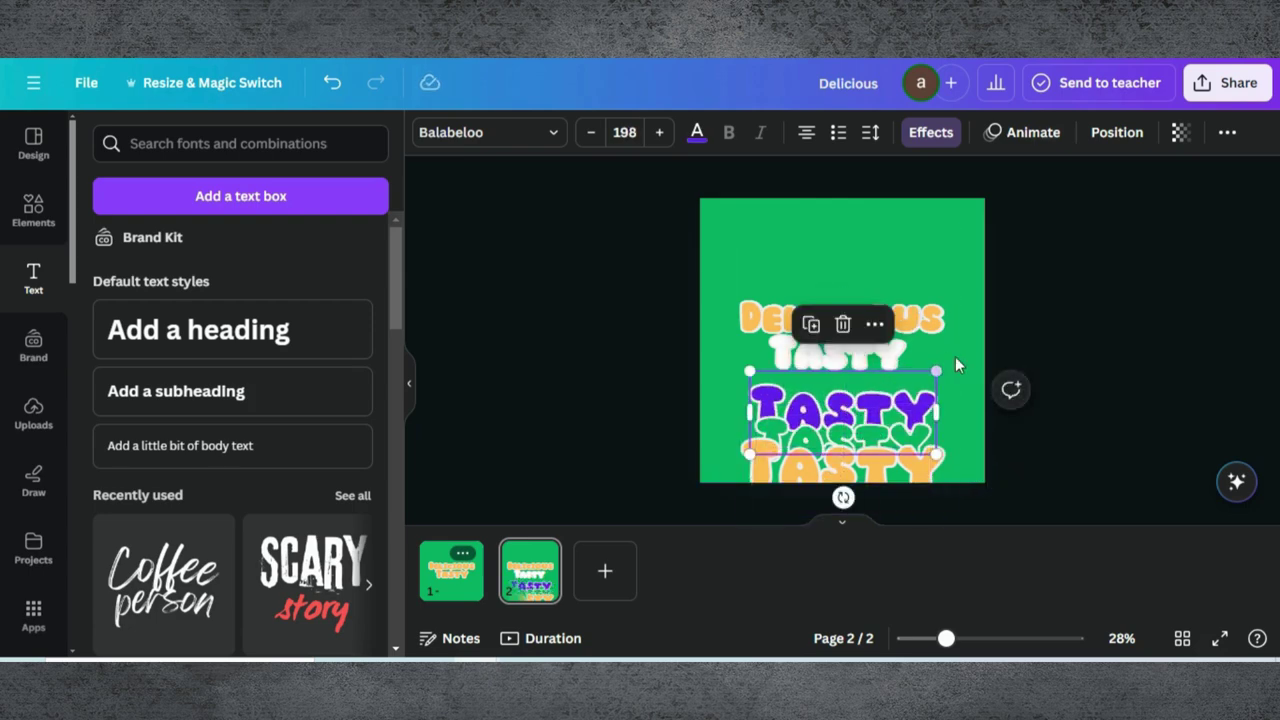
pyautogui.moveTo(938, 370); pyautogui.dragTo(922, 381)
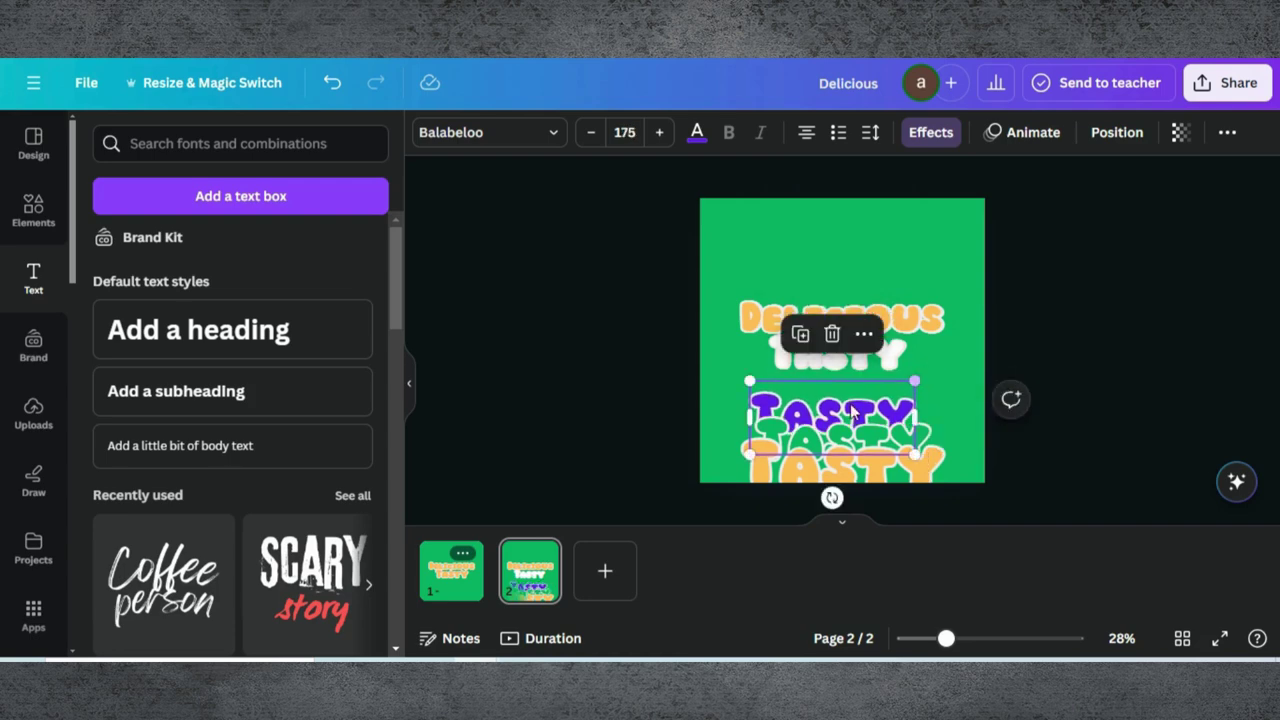
# Scale the white "Tasty" copy to font size 160 above the violet one and lower the red copy just above it.
pyautogui.click(852, 362)
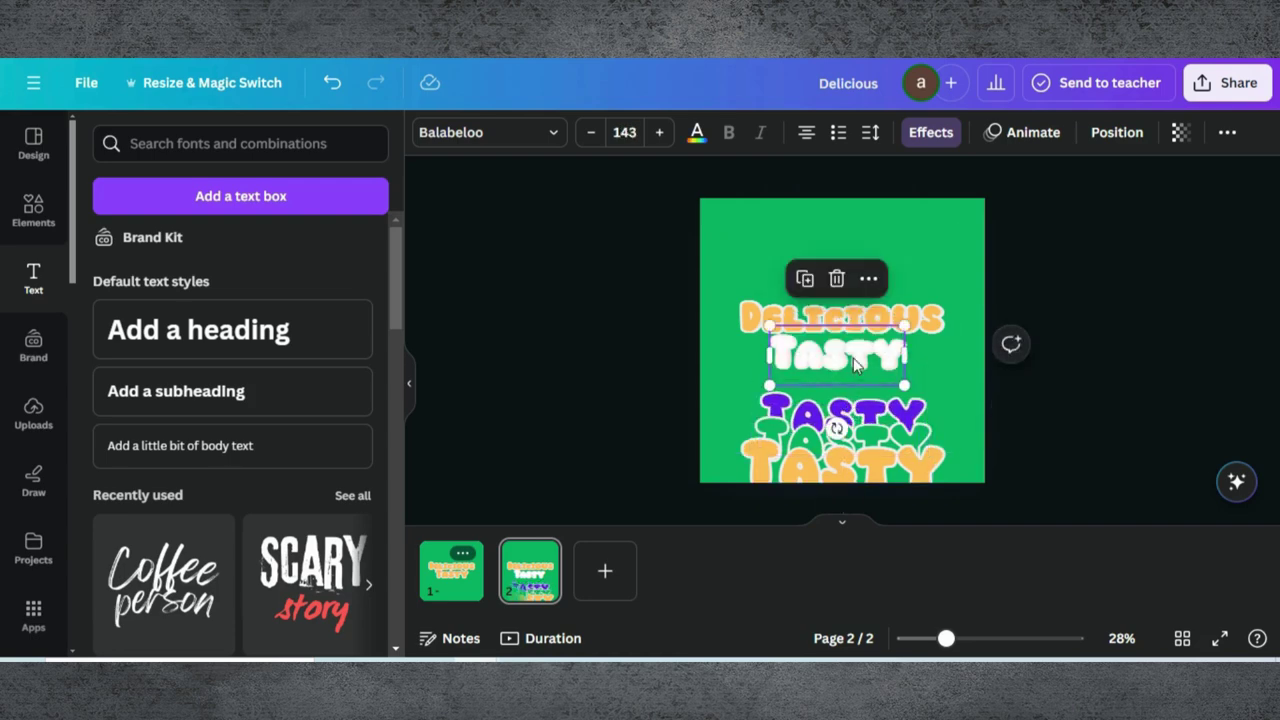
pyautogui.moveTo(903, 381); pyautogui.dragTo(848, 418)
pyautogui.click(848, 418)
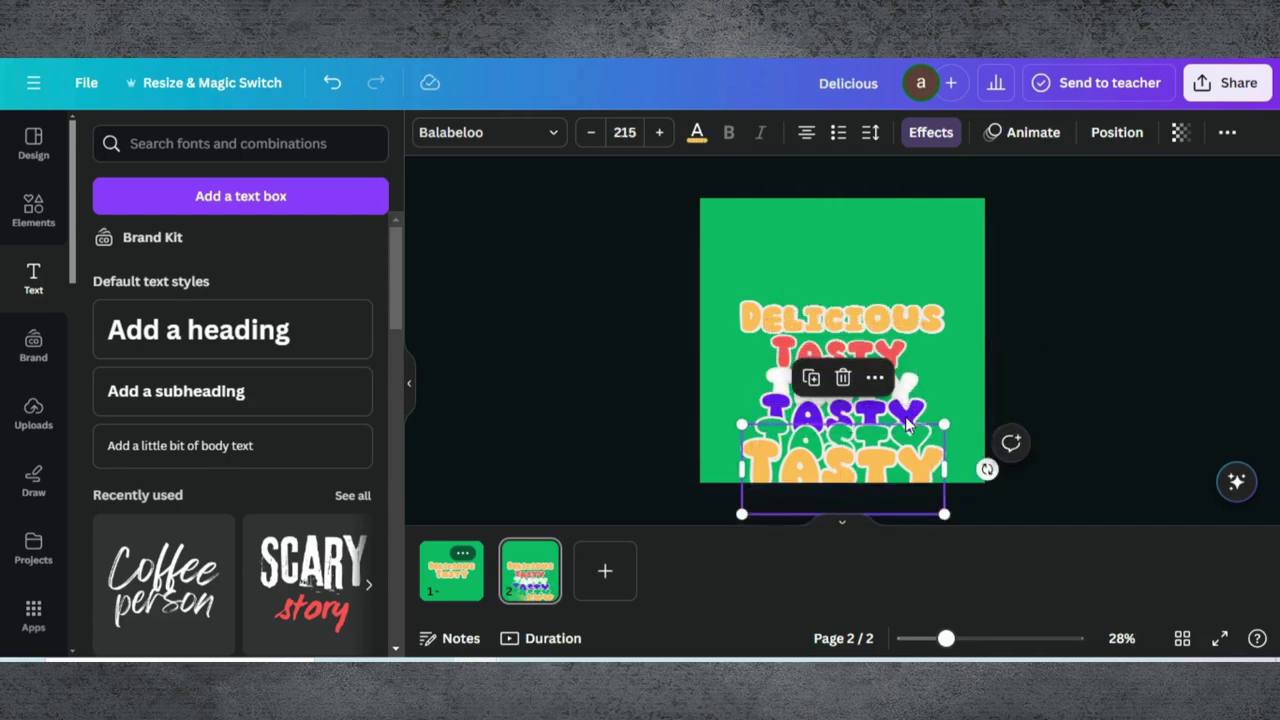
pyautogui.click(866, 362)
pyautogui.moveTo(861, 358); pyautogui.dragTo(860, 366)
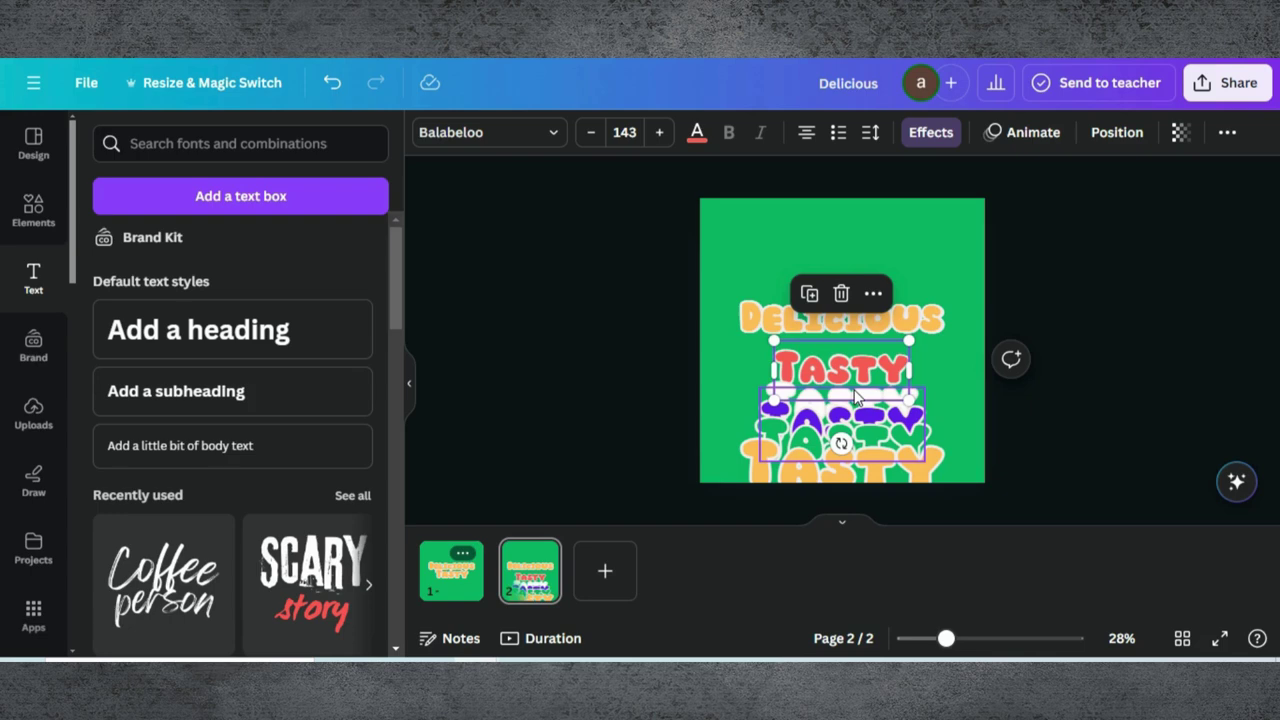
# Recolor the white "Tasty" copy pink (#ff66c4) and nudge the red copy slightly down toward it.
pyautogui.click(857, 397)
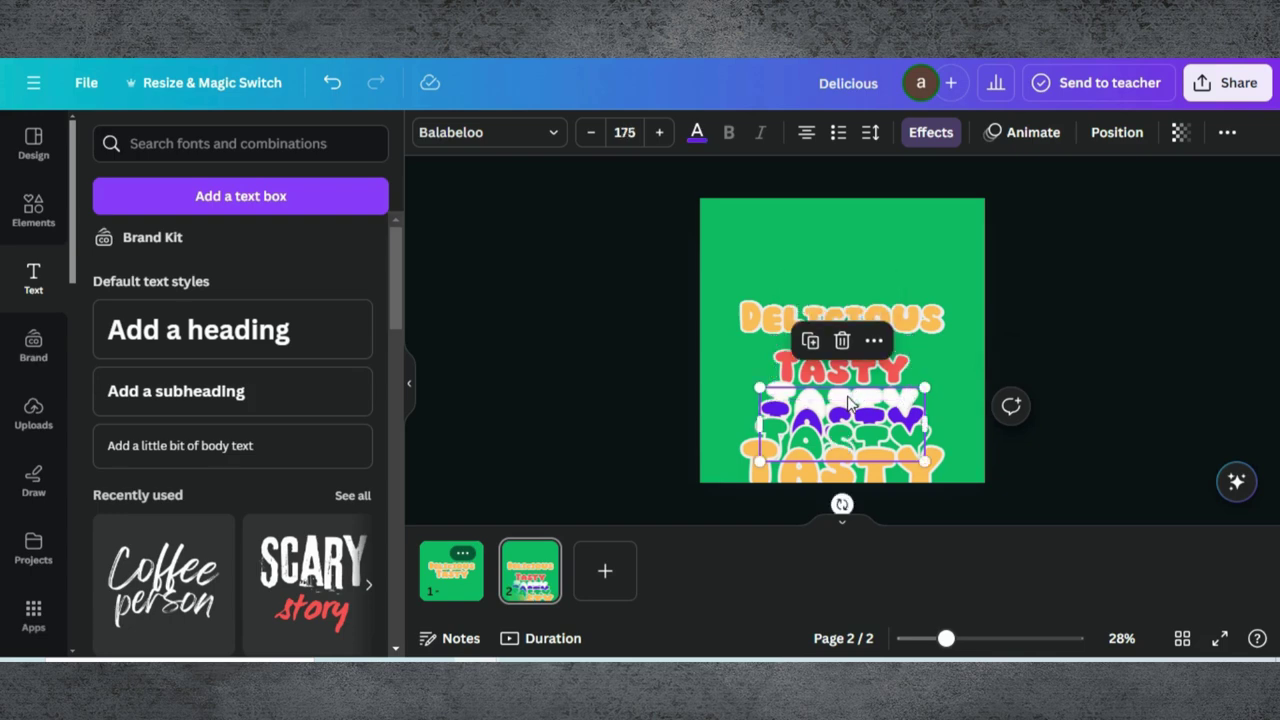
pyautogui.click(697, 135)
pyautogui.click(627, 310)
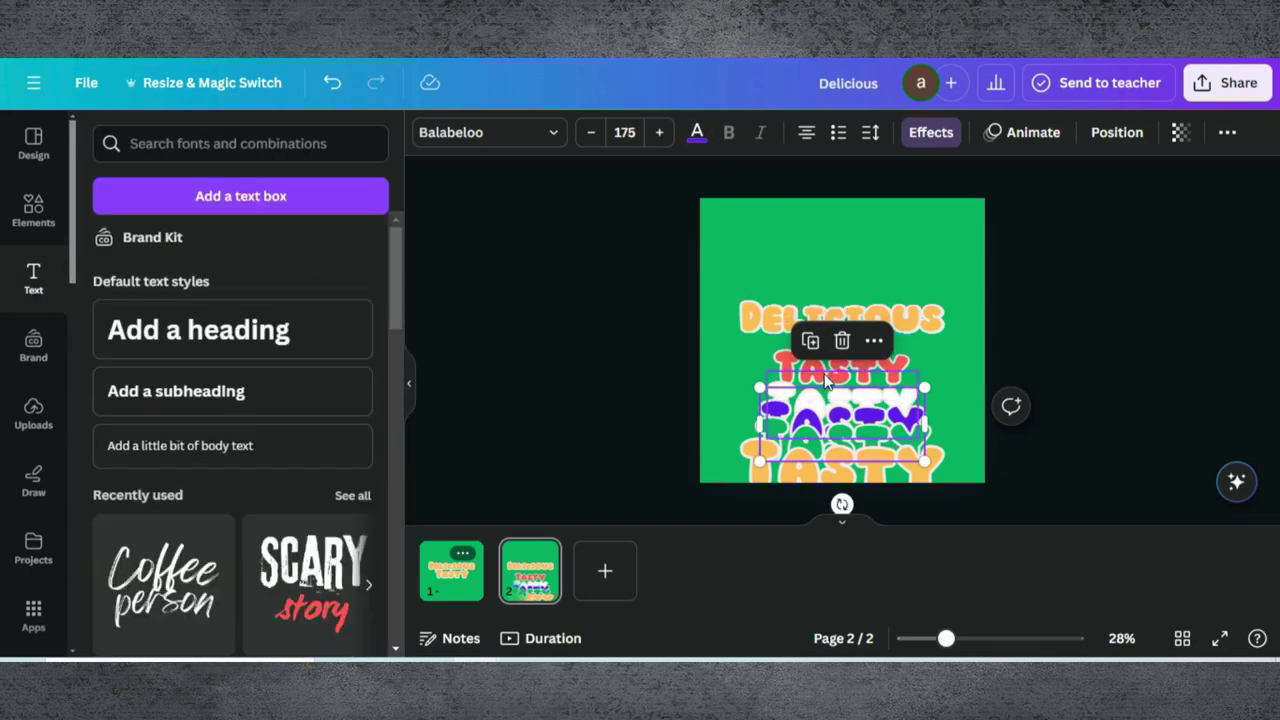
pyautogui.hotkey('ctrl', 'z')
pyautogui.click(697, 134)
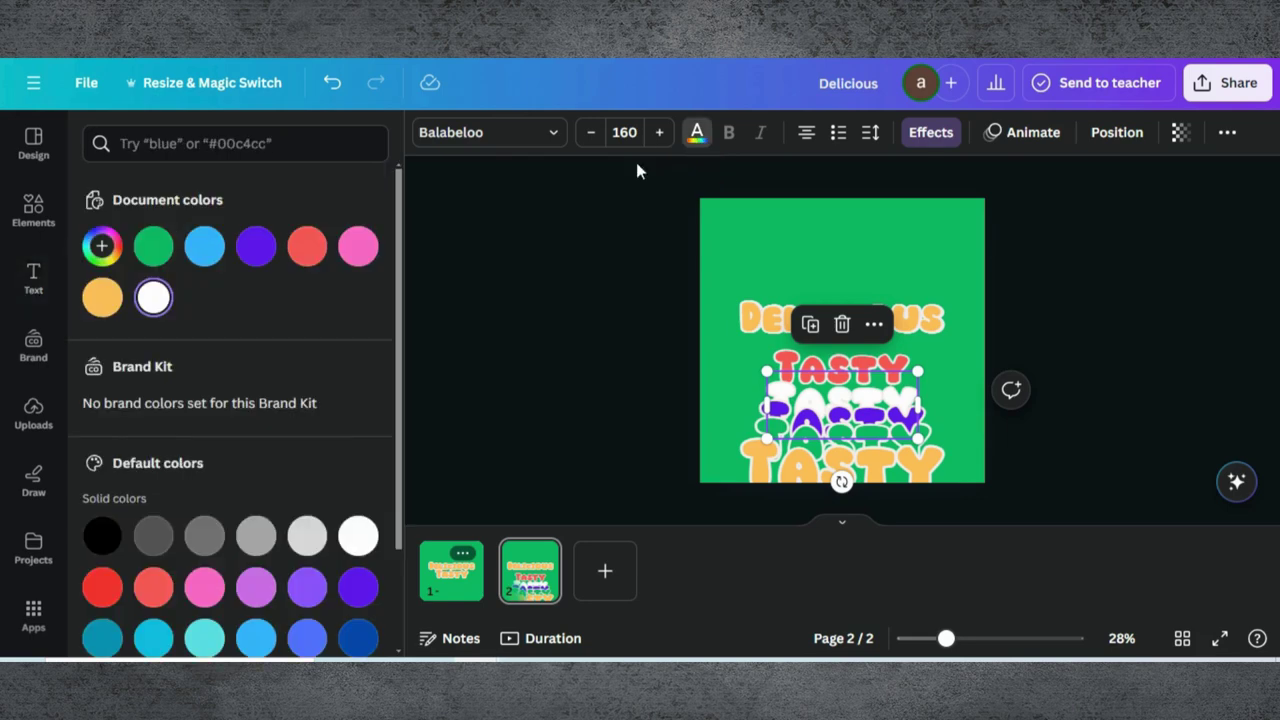
pyautogui.click(360, 252)
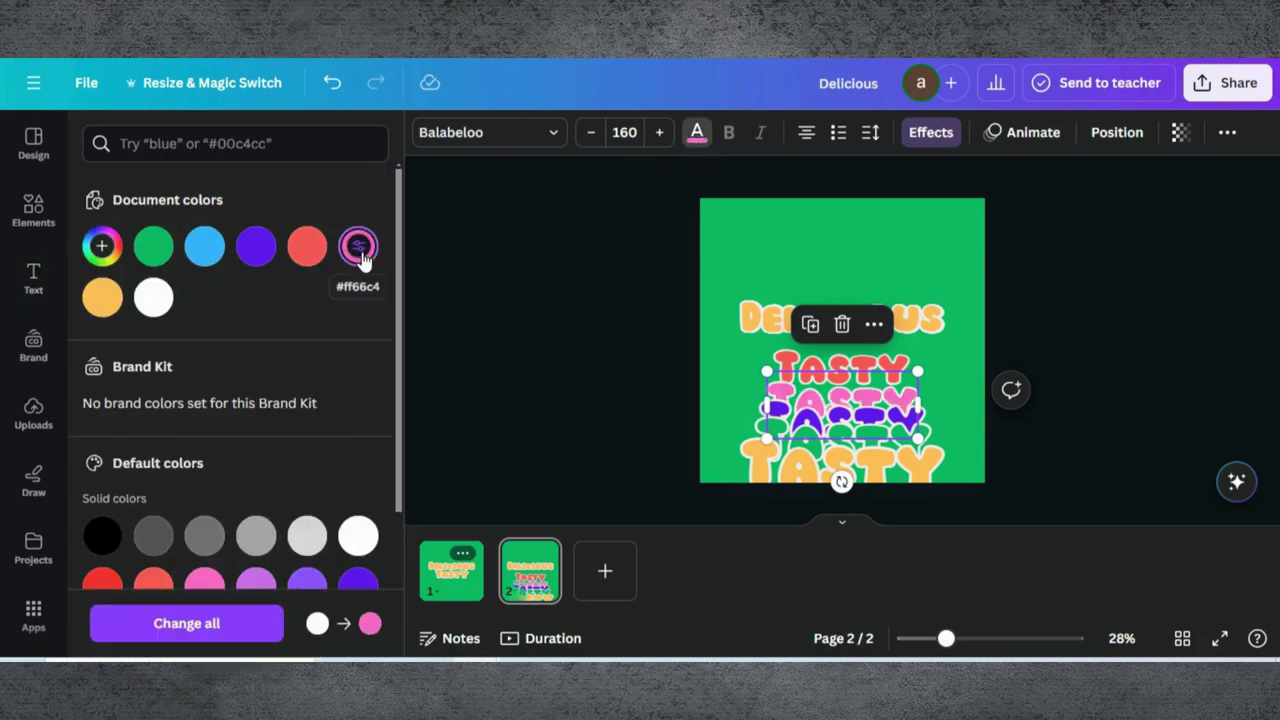
pyautogui.click(817, 370)
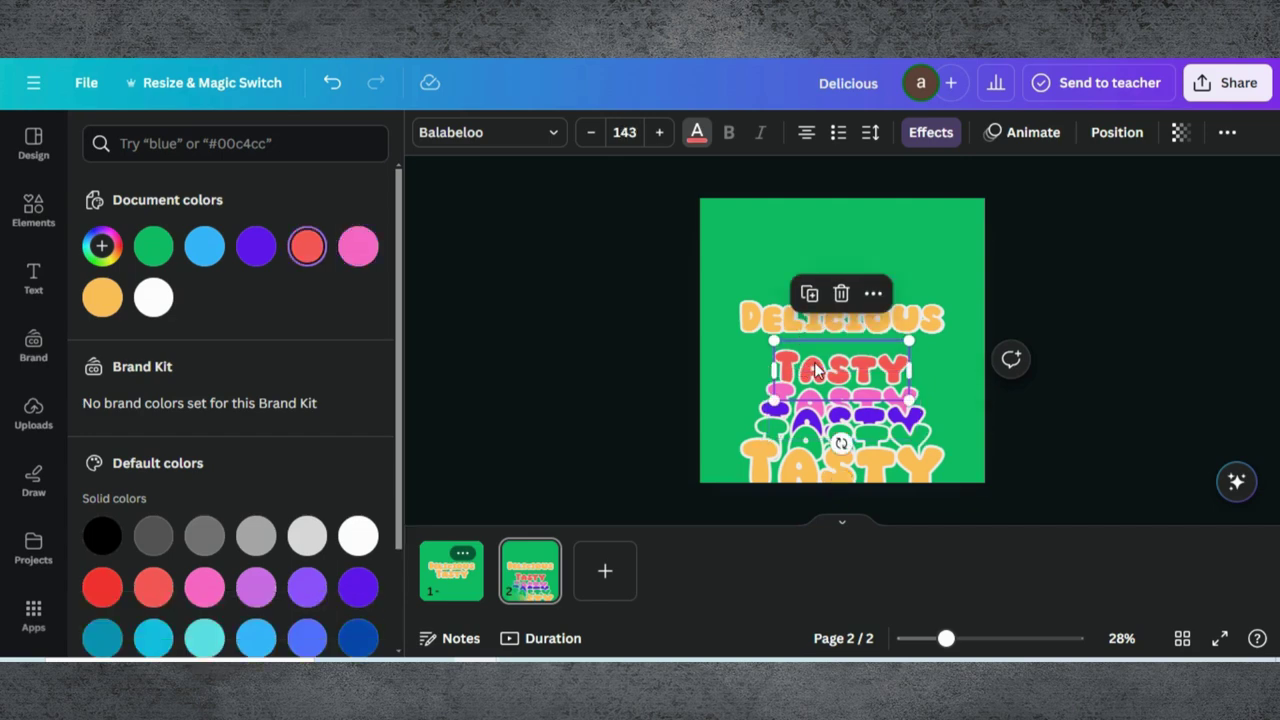
pyautogui.moveTo(817, 370); pyautogui.dragTo(816, 378)
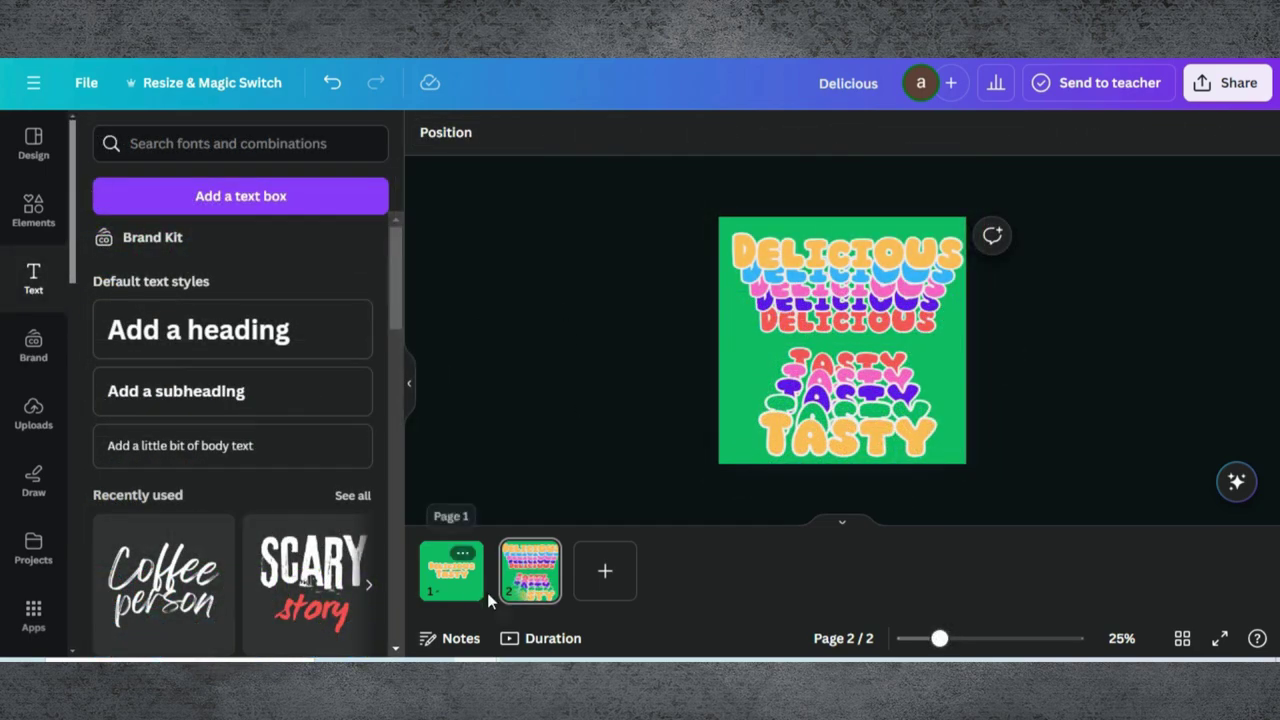
# Add a Match & Move transition between pages 1 and 2 with a duration of 1 second.
pyautogui.click(499, 592)
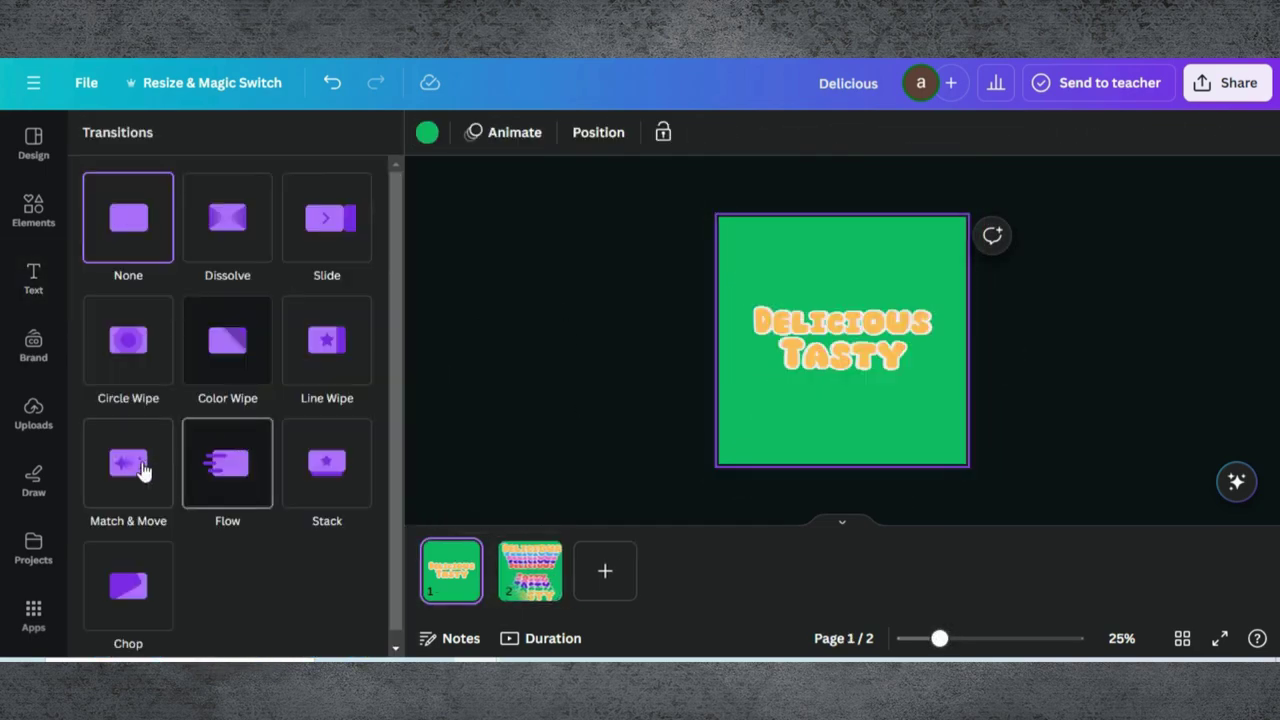
pyautogui.click(129, 483)
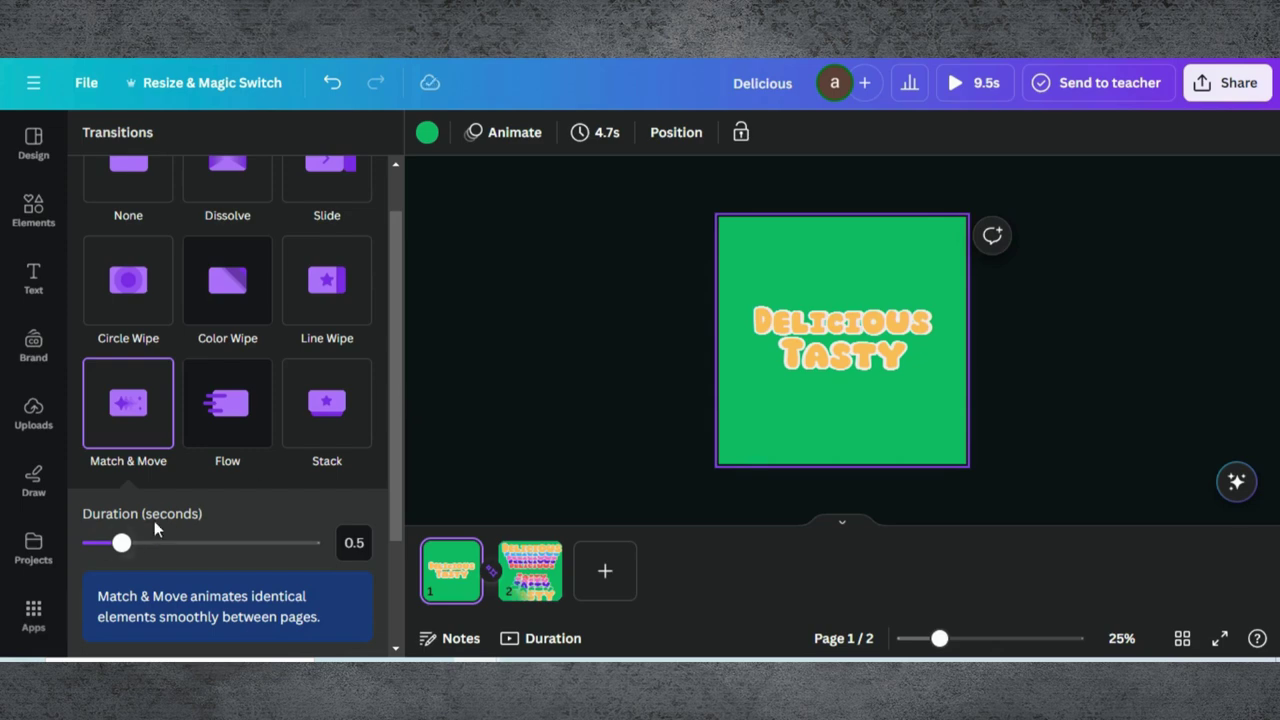
pyautogui.moveTo(121, 542); pyautogui.dragTo(171, 542)
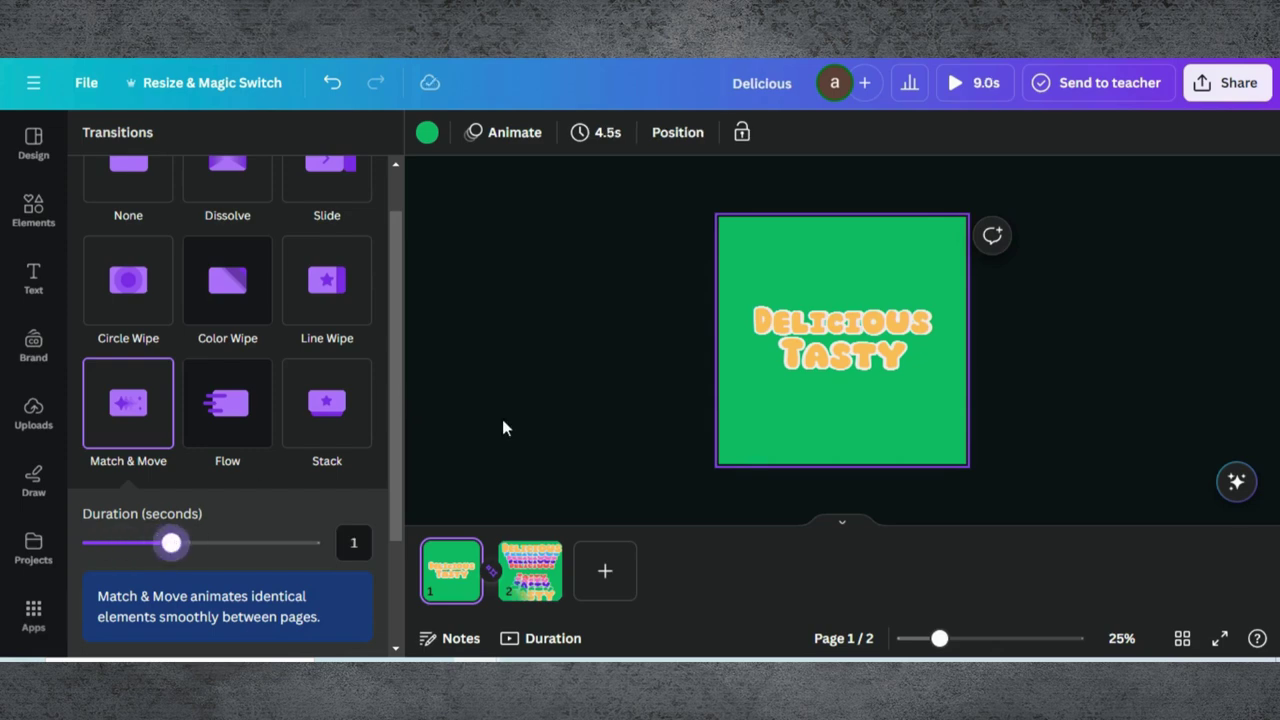
# Duplicate the spread-text page and page 1, placing the page 1 copy between the two spread-text pages as page 3.
pyautogui.click(541, 558)
pyautogui.click(631, 194)
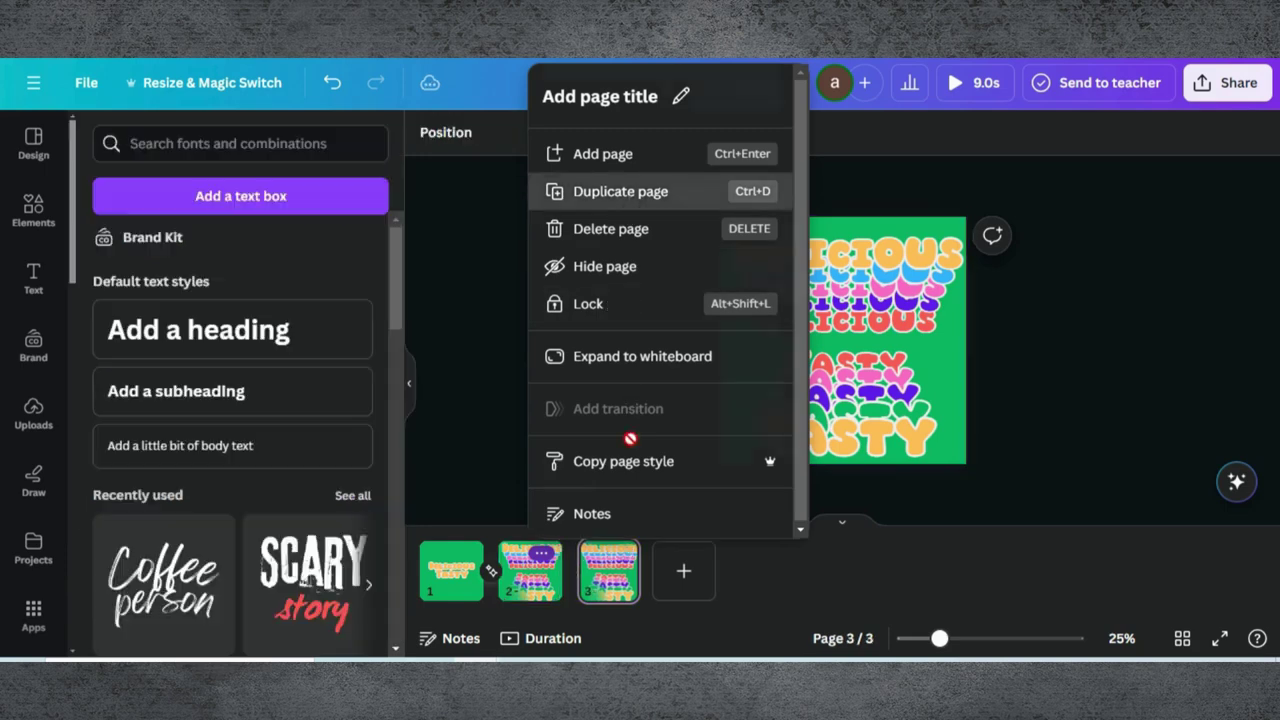
pyautogui.click(464, 555)
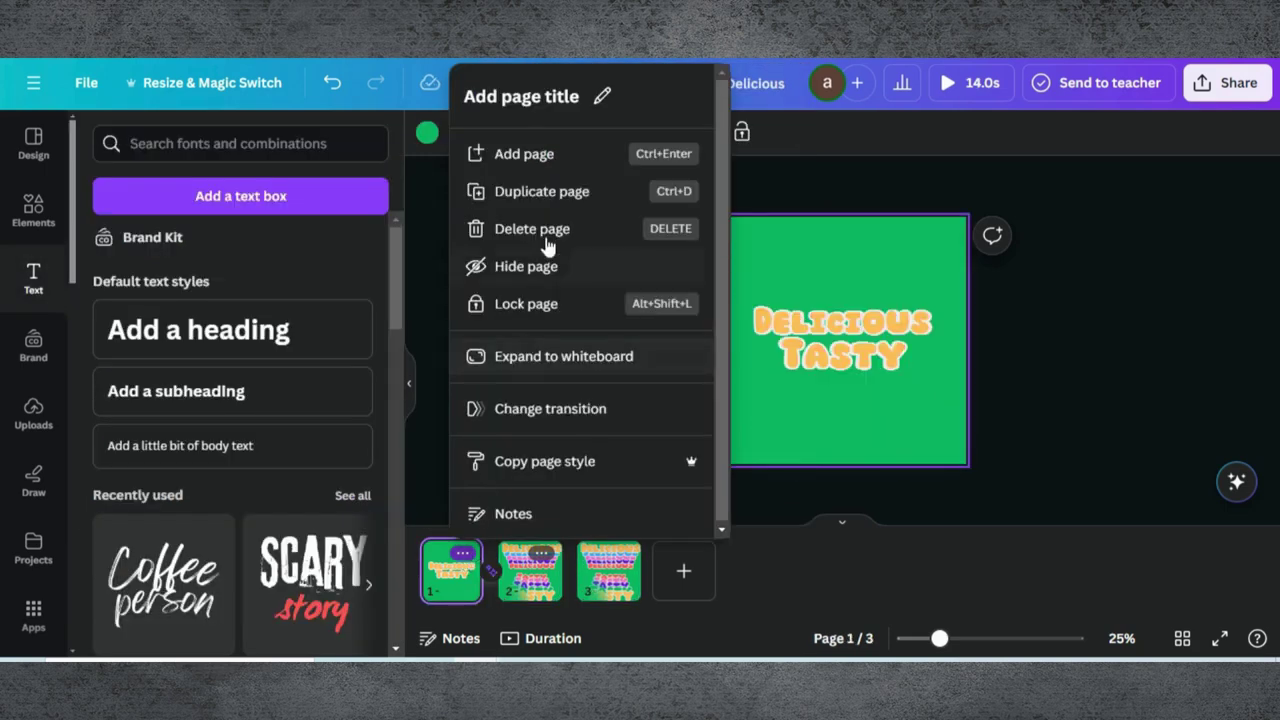
pyautogui.click(563, 191)
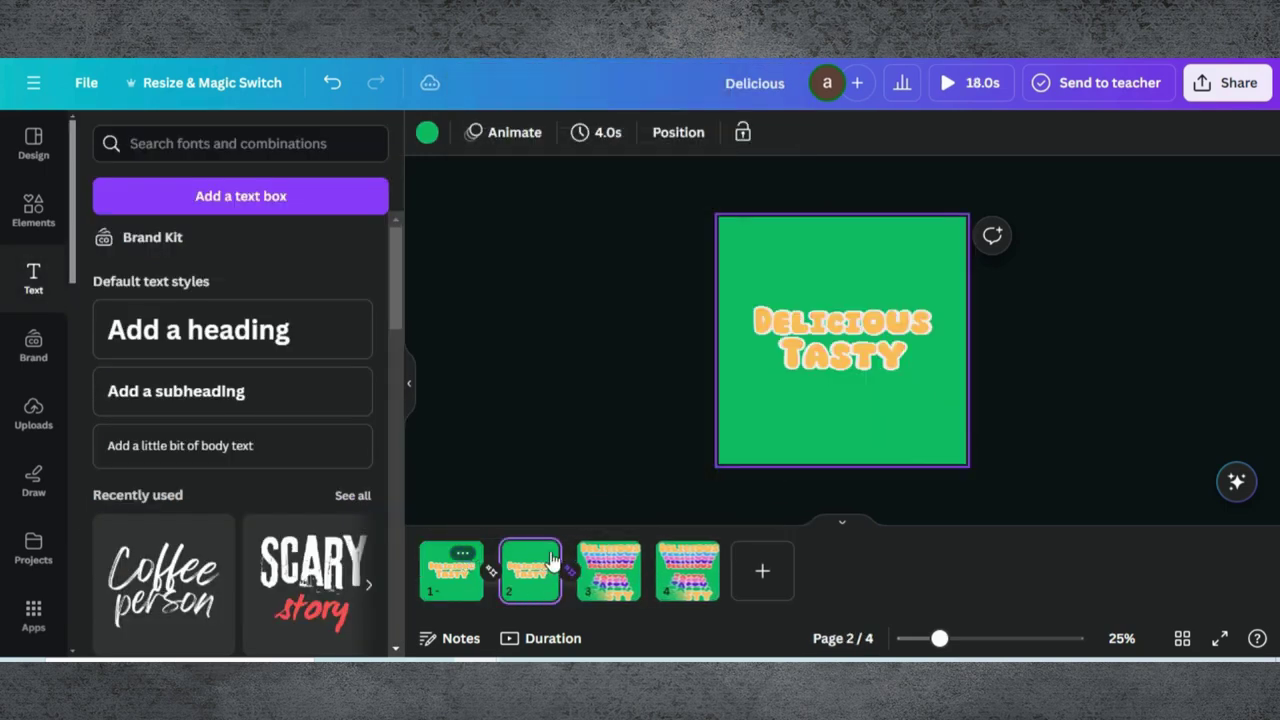
pyautogui.moveTo(530, 568); pyautogui.dragTo(651, 566)
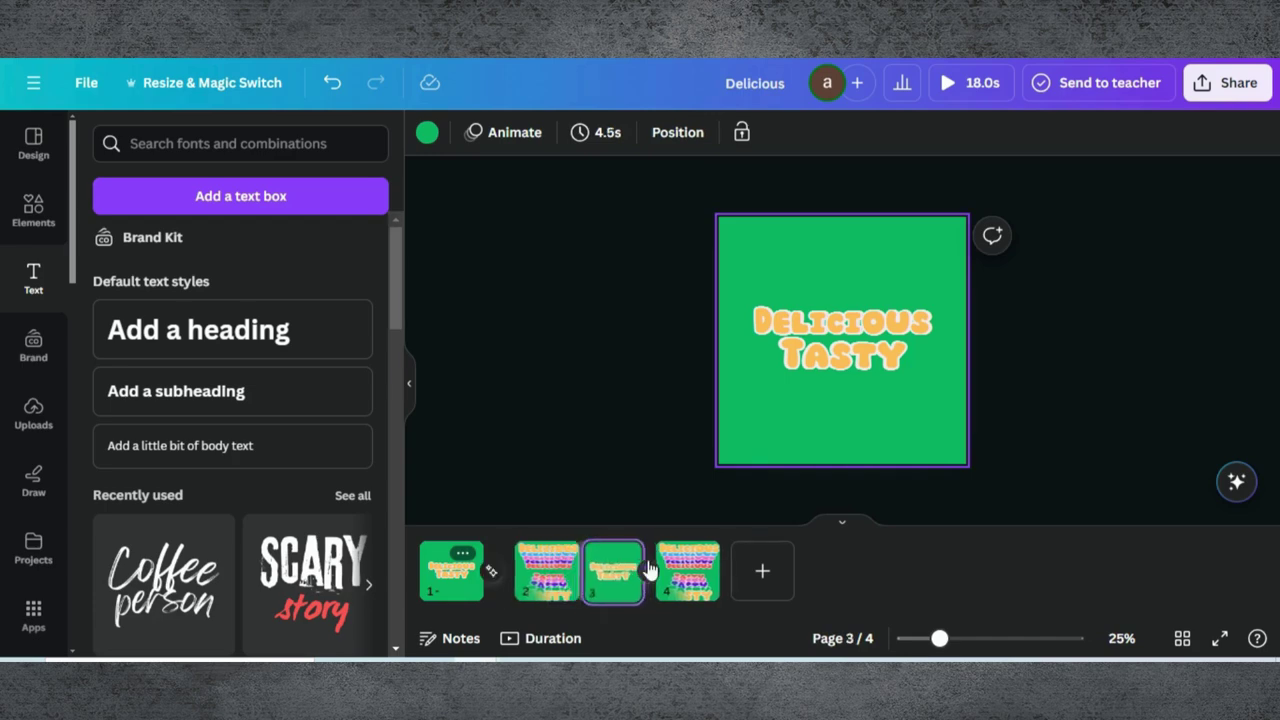
# Duplicate pages 4 and 3, placing the page 3 copy as page 5 so six compact and spread pages alternate.
pyautogui.click(699, 553)
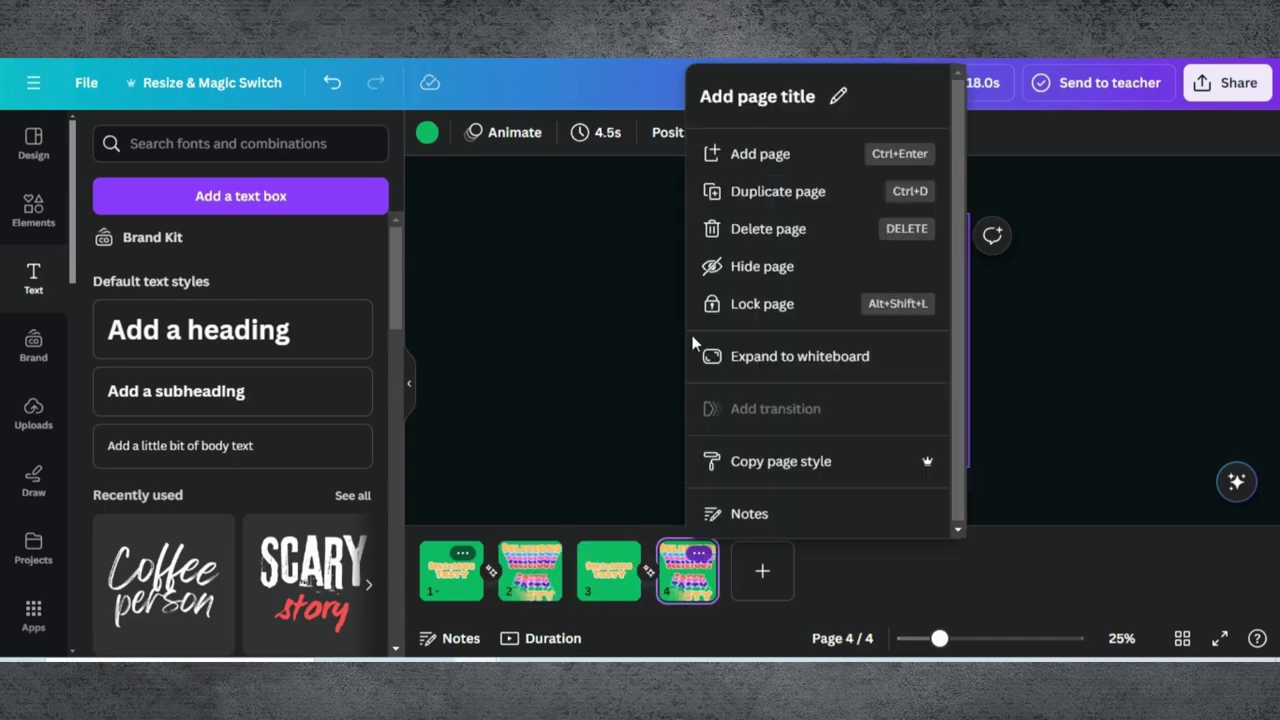
pyautogui.click(765, 191)
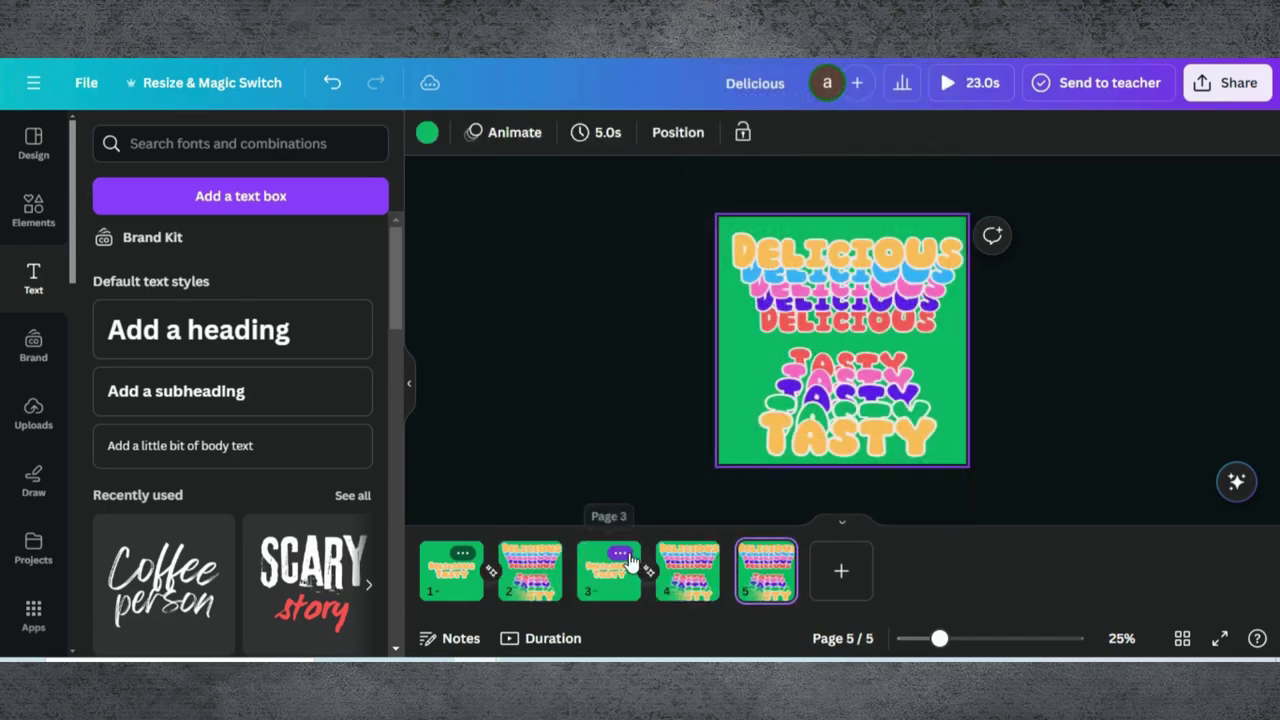
pyautogui.click(619, 553)
pyautogui.click(700, 192)
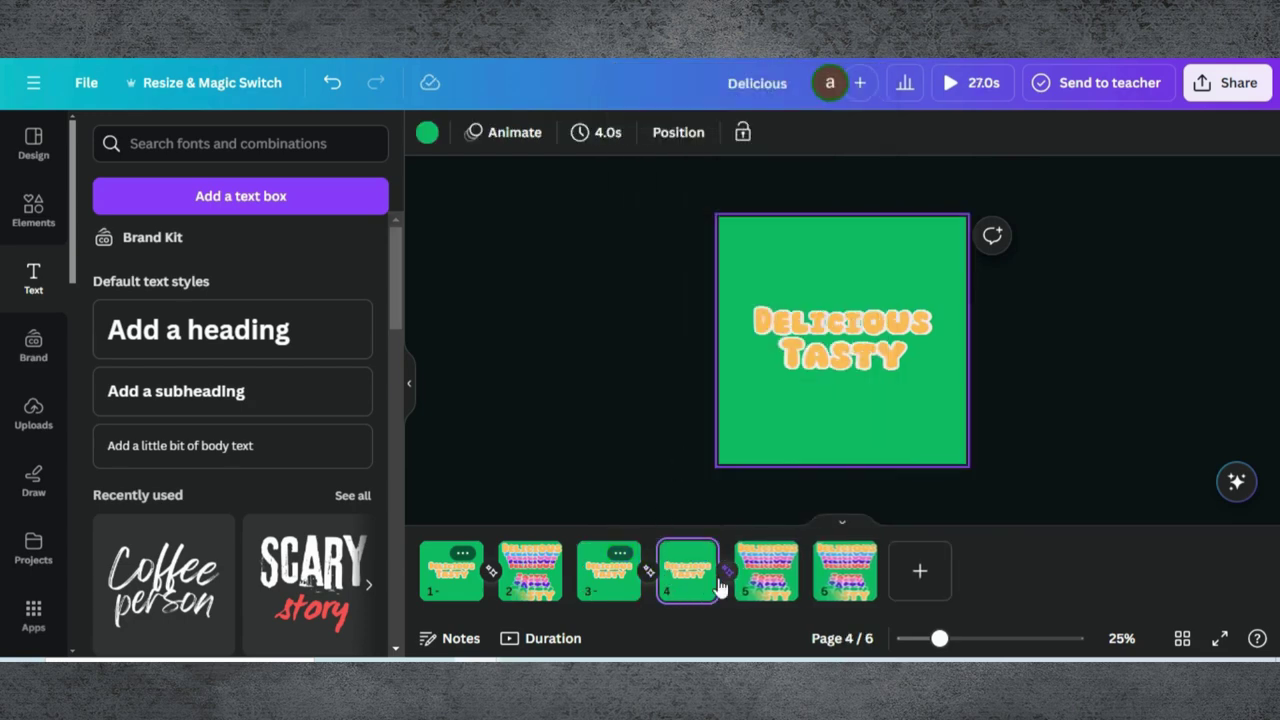
pyautogui.moveTo(697, 588); pyautogui.dragTo(800, 585)
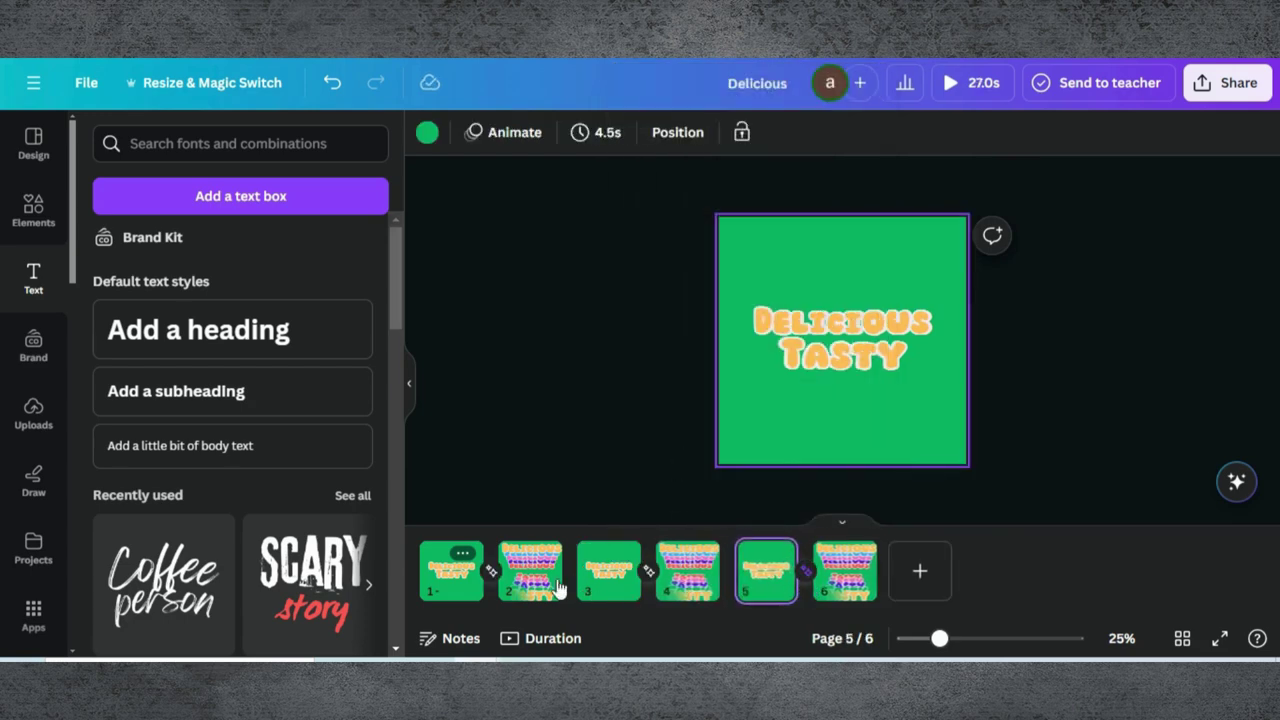
# Apply the 1-second Match & Move transition between all pages and preview the animation.
pyautogui.click(490, 571)
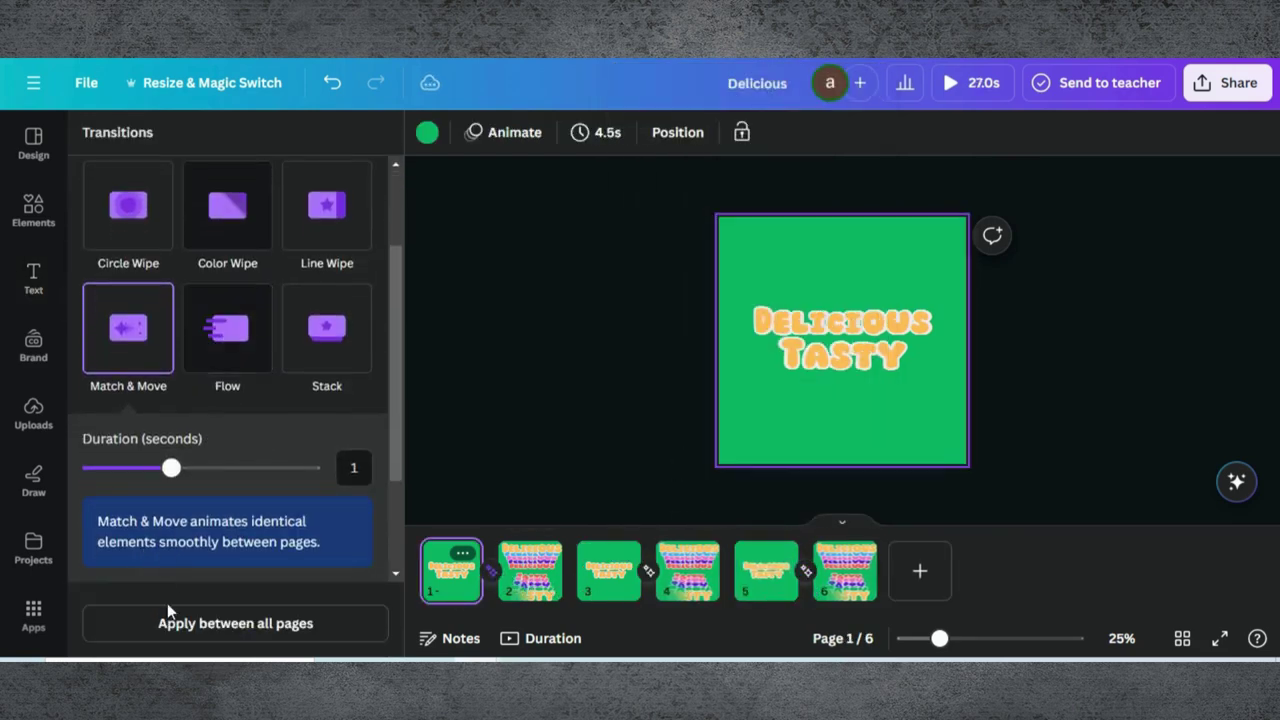
pyautogui.click(177, 623)
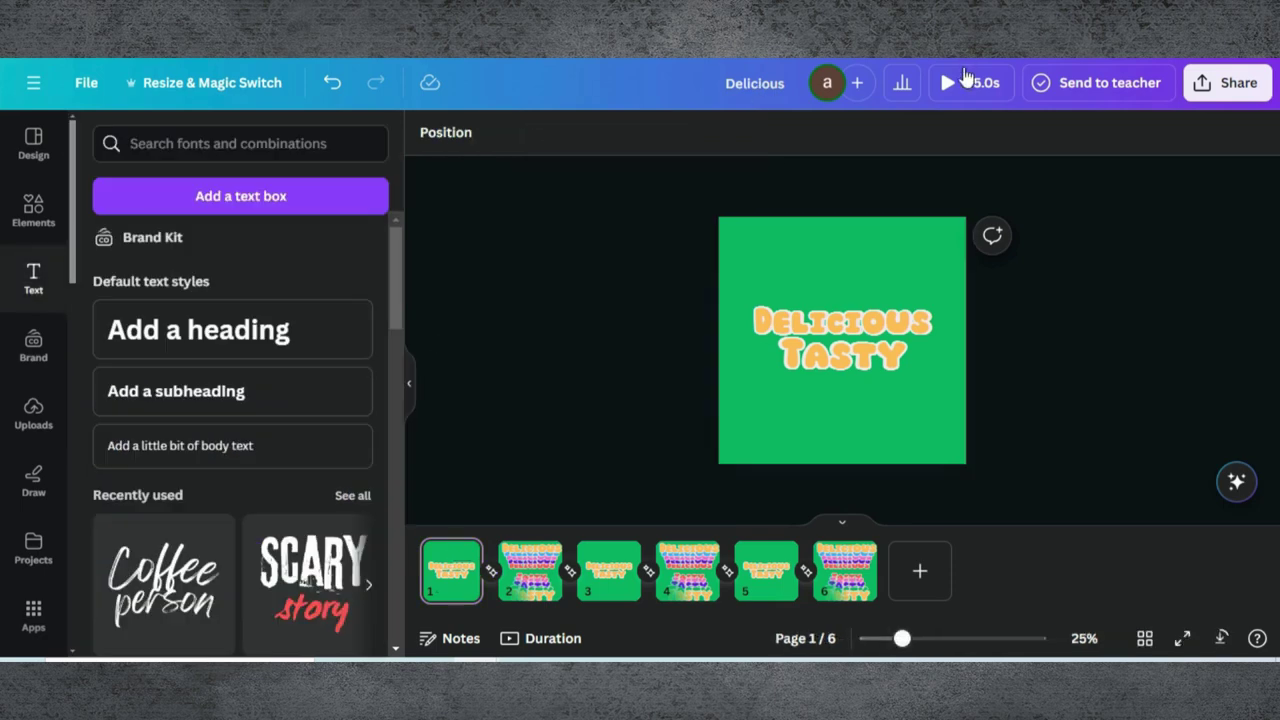
pyautogui.click(945, 83)
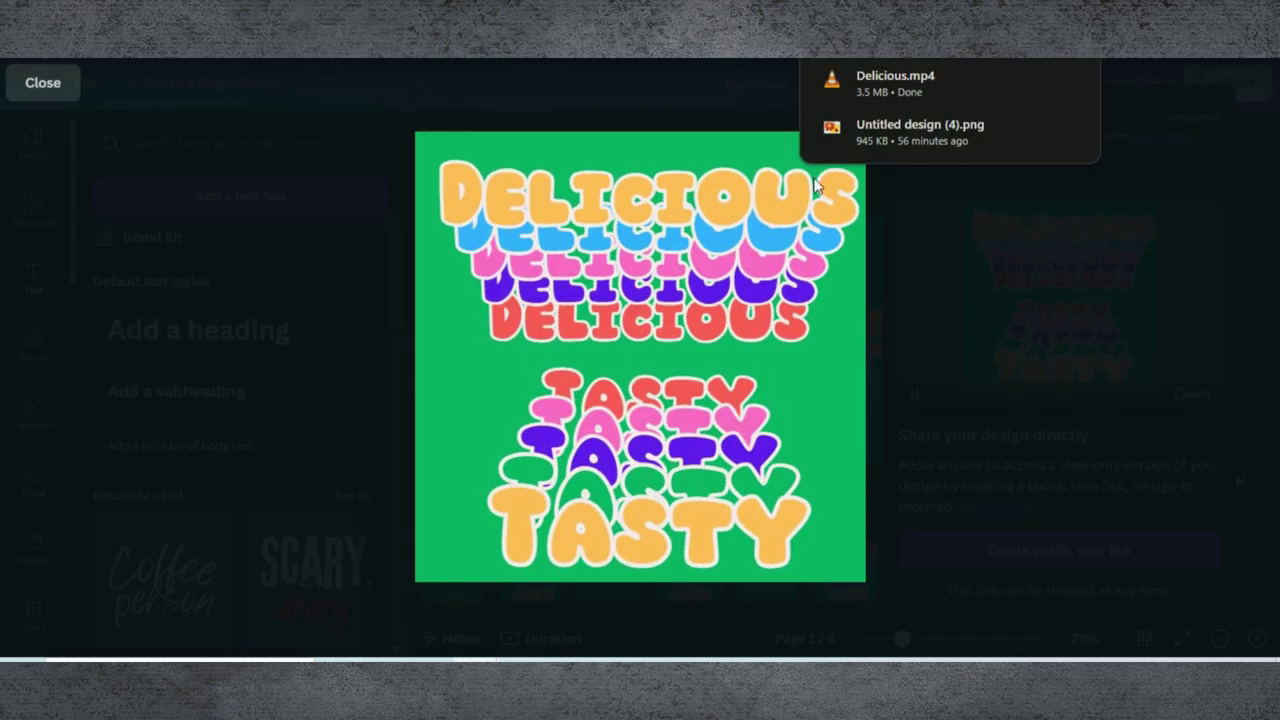
pyautogui.click(43, 83)
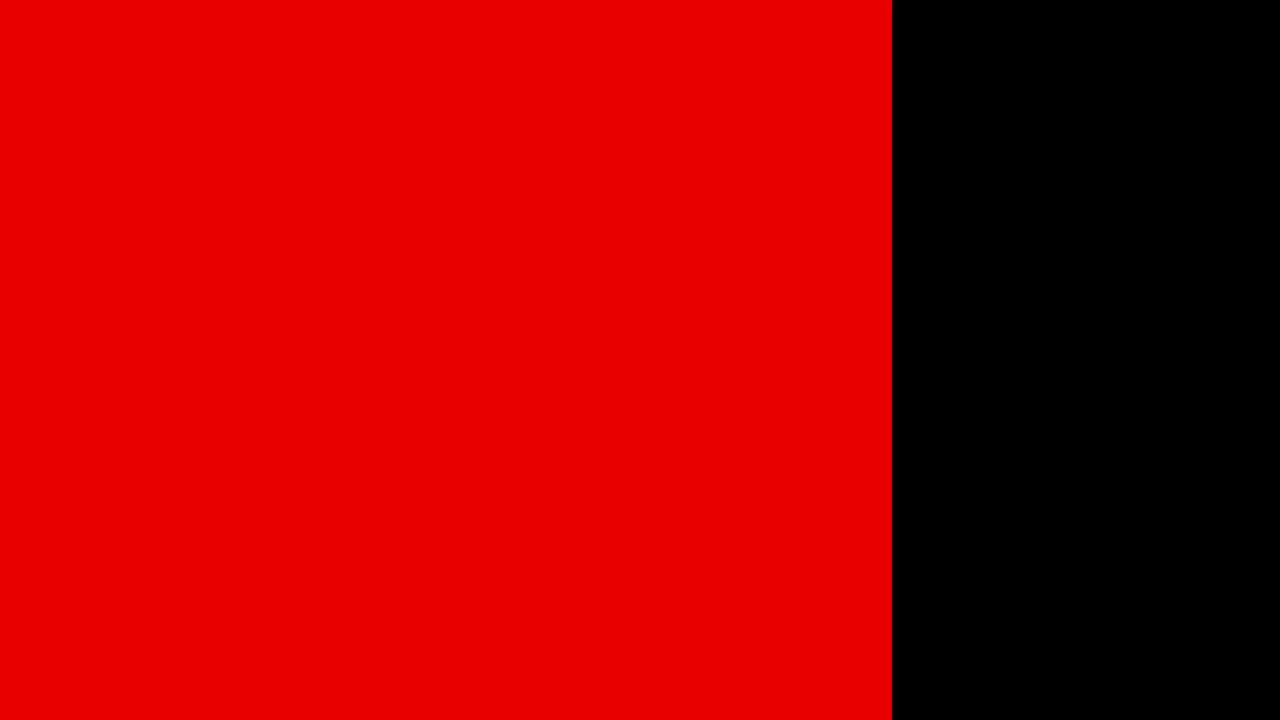